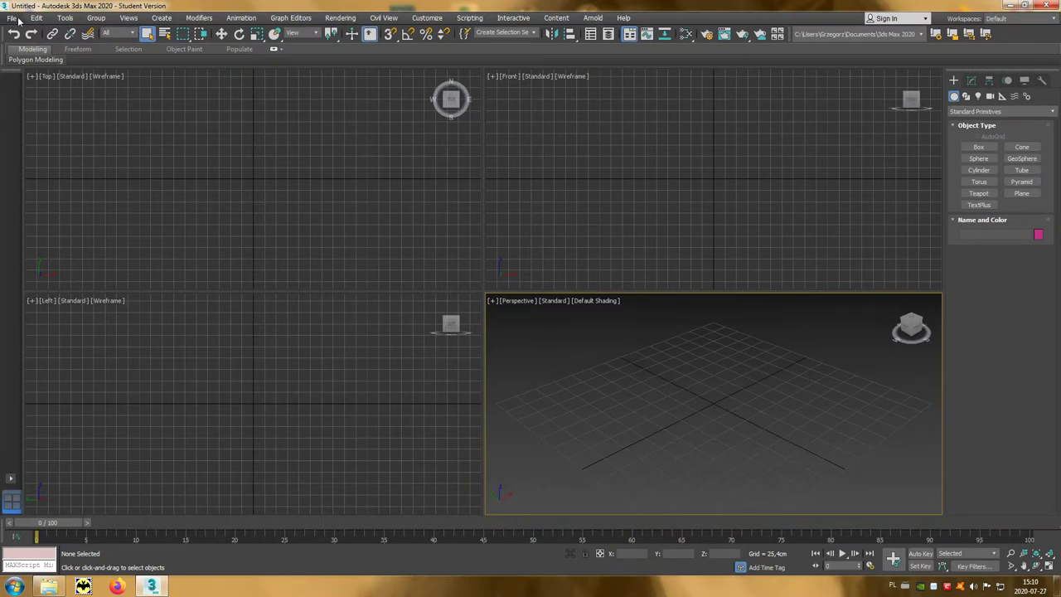
Step: Import the KsiazeMed.obj scan file through File > Import
{"action": "left_click", "coordinate": [18, 21]}
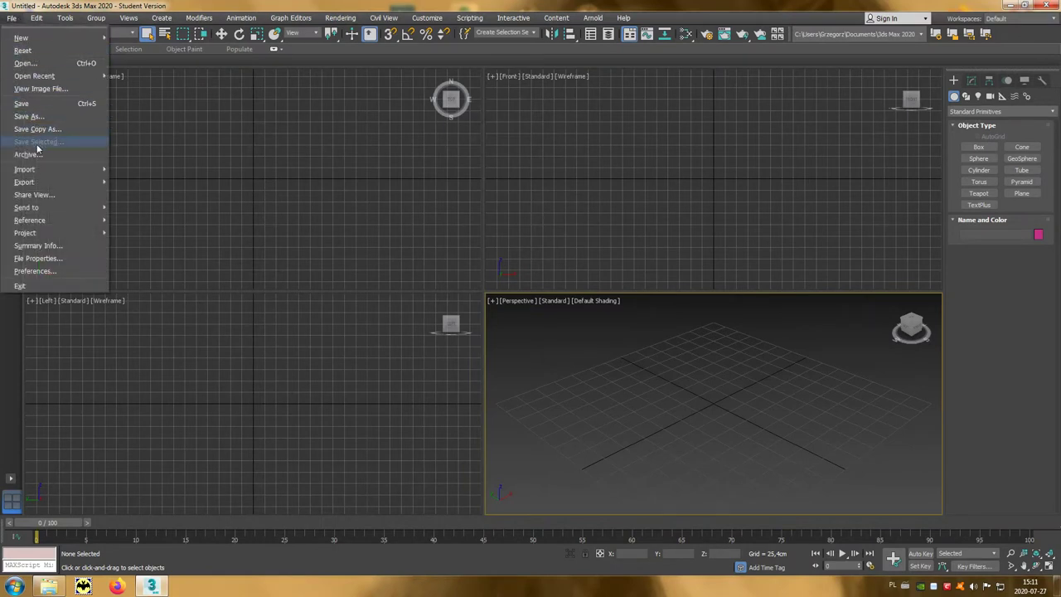
{"action": "mouse_move", "coordinate": [25, 169]}
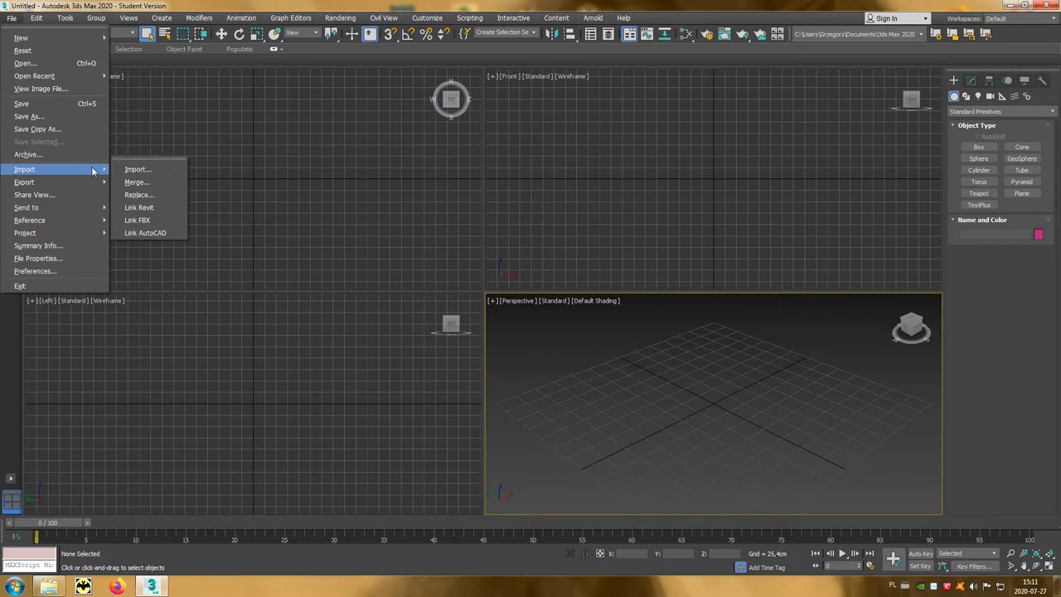
{"action": "left_click", "coordinate": [161, 173]}
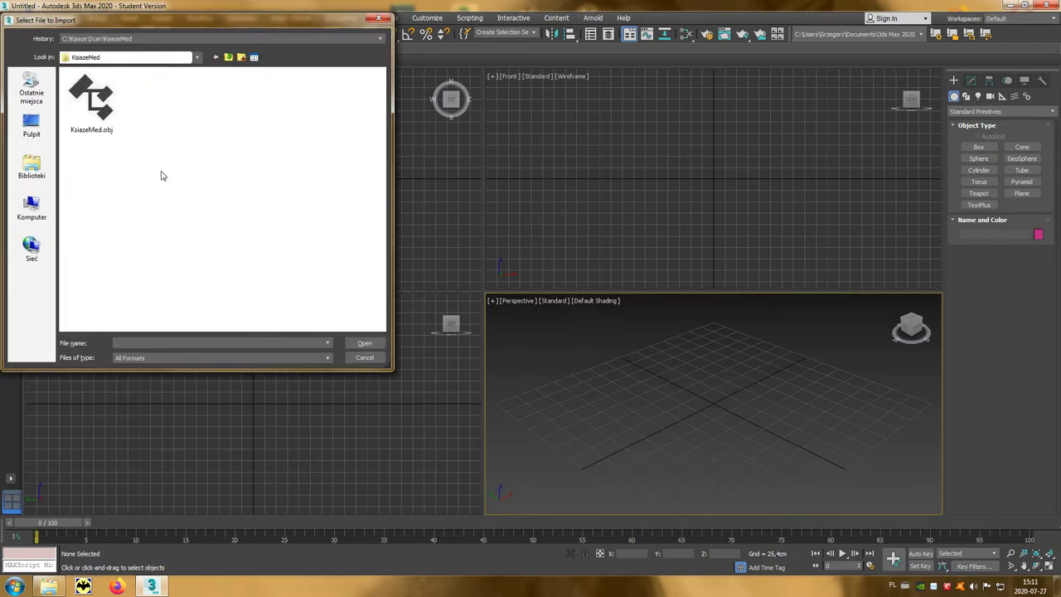
{"action": "left_click", "coordinate": [106, 112]}
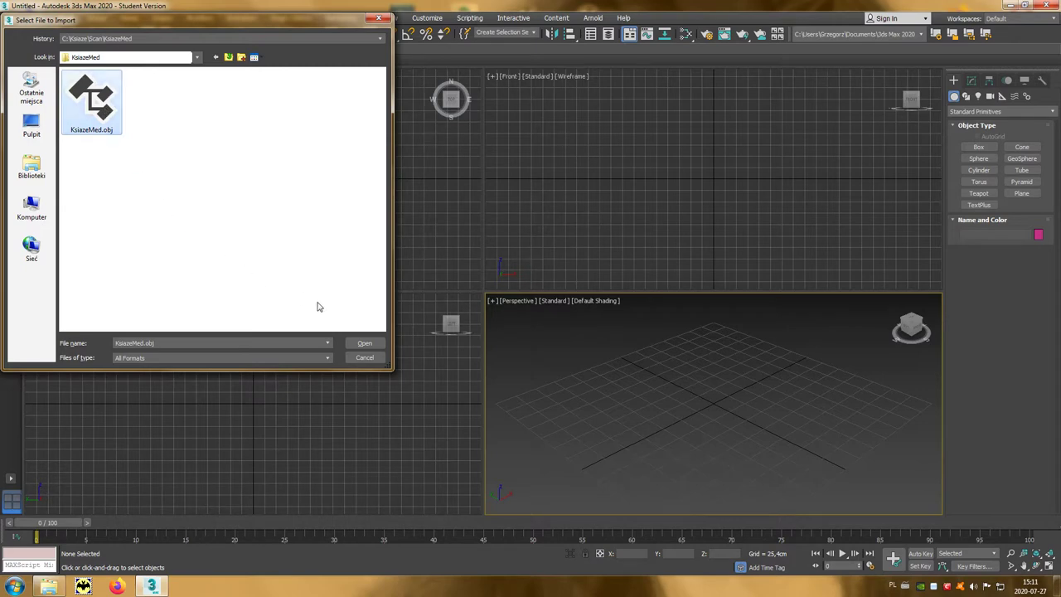
{"action": "left_click", "coordinate": [370, 342]}
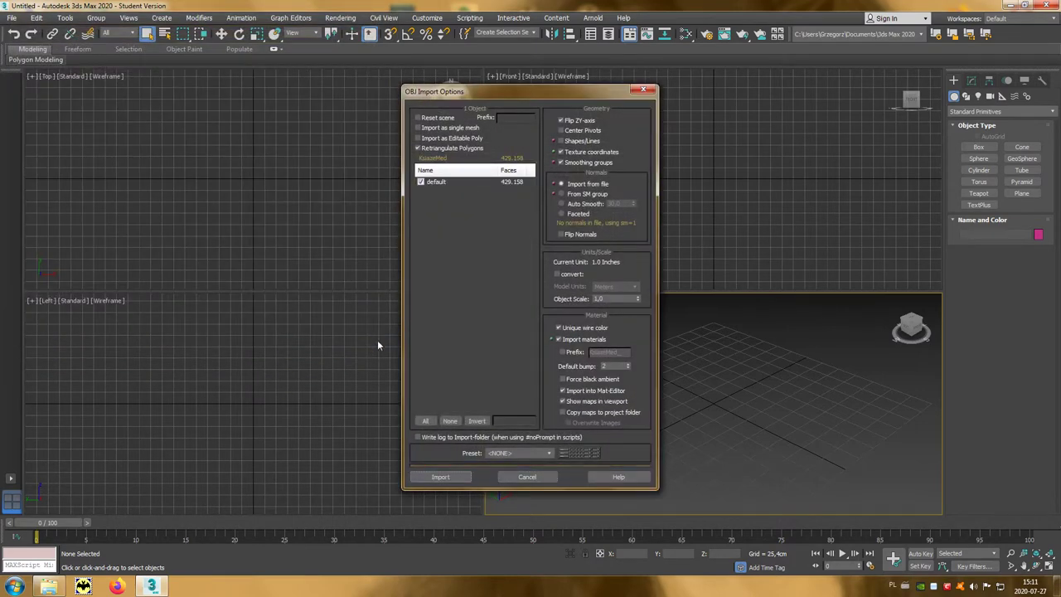
Step: Import the KsiazeMed scan with Import as single mesh enabled
{"action": "left_click", "coordinate": [475, 128]}
{"action": "left_click", "coordinate": [461, 480]}
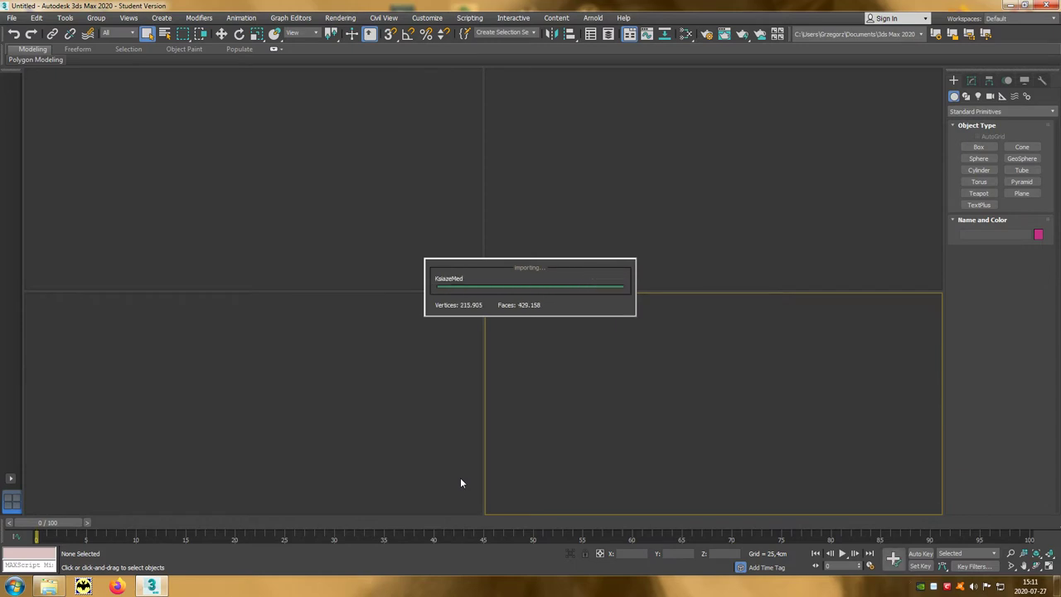
Step: Rotate the scan slightly about X, then move its pivot to the object's centre
{"action": "left_click", "coordinate": [240, 35]}
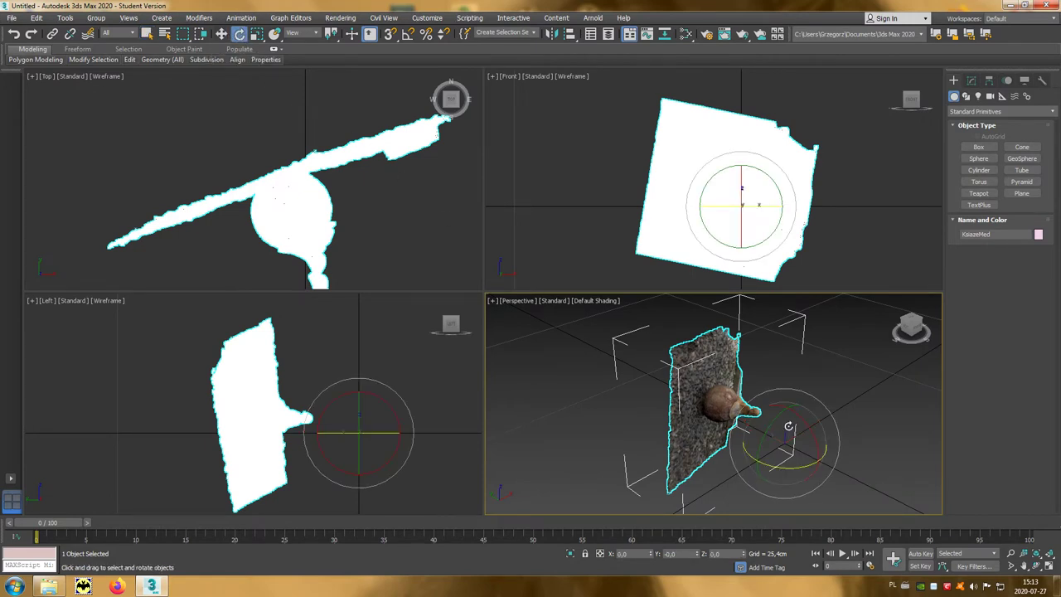
{"action": "mouse_move", "coordinate": [802, 424]}
{"action": "left_mouse_down"}
{"action": "mouse_move", "coordinate": [779, 401]}
{"action": "mouse_move", "coordinate": [805, 433]}
{"action": "mouse_move", "coordinate": [800, 424]}
{"action": "left_mouse_up"}
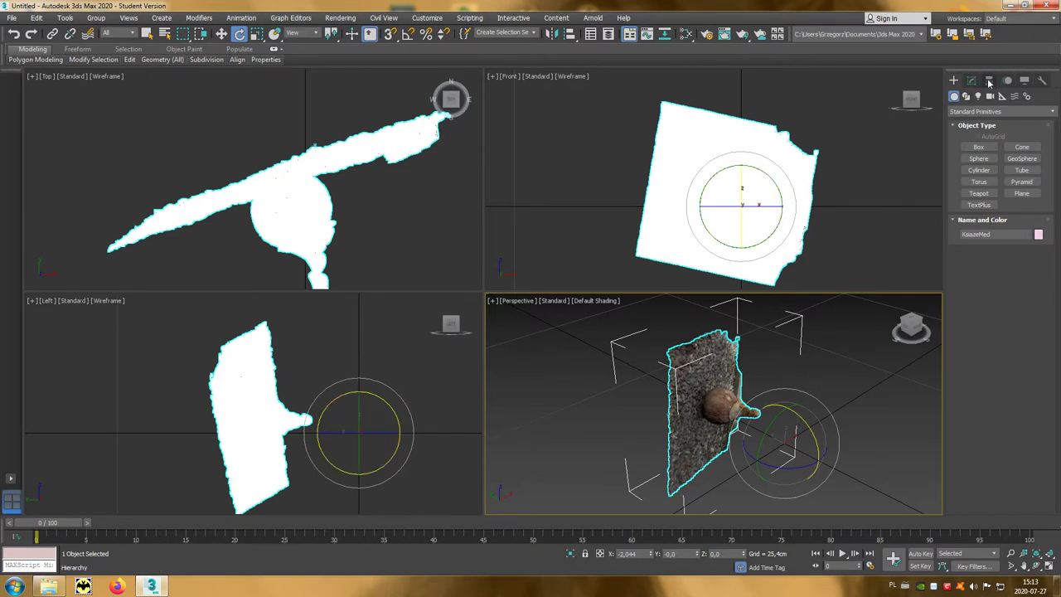
{"action": "left_click", "coordinate": [990, 82]}
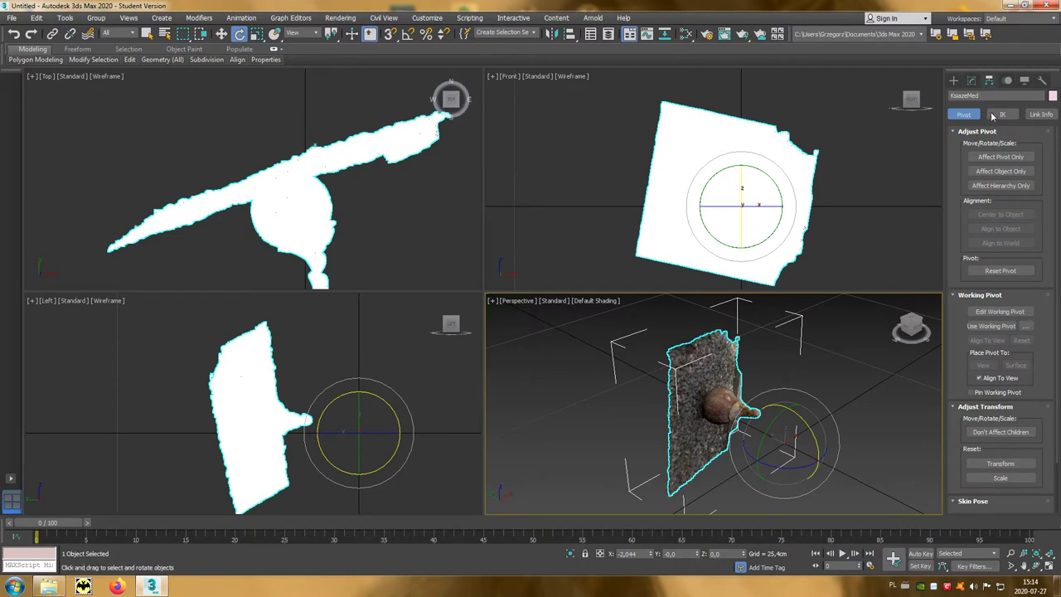
{"action": "left_click", "coordinate": [1026, 160]}
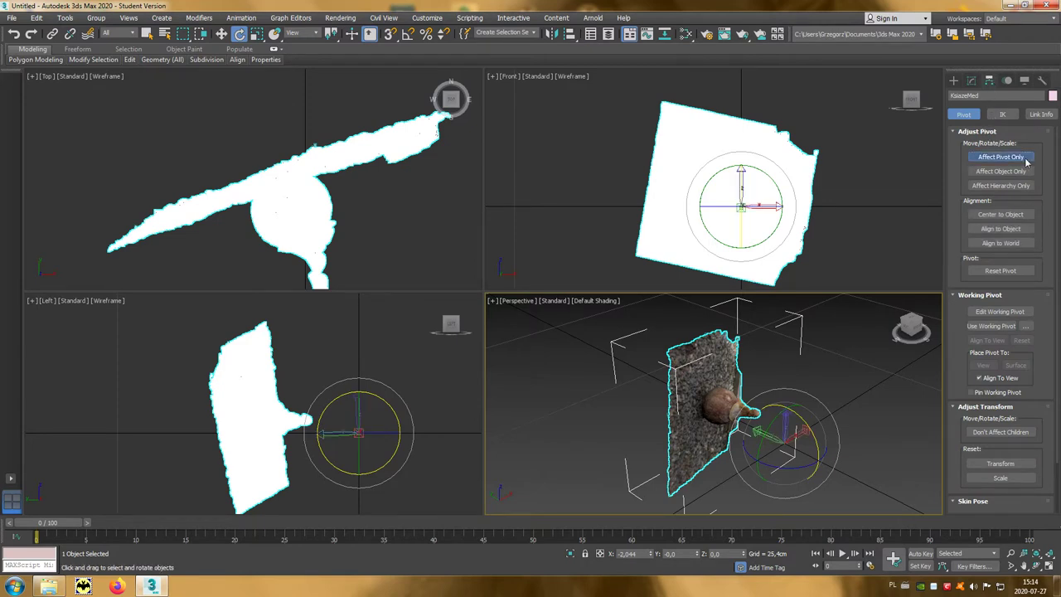
{"action": "left_click", "coordinate": [1021, 216]}
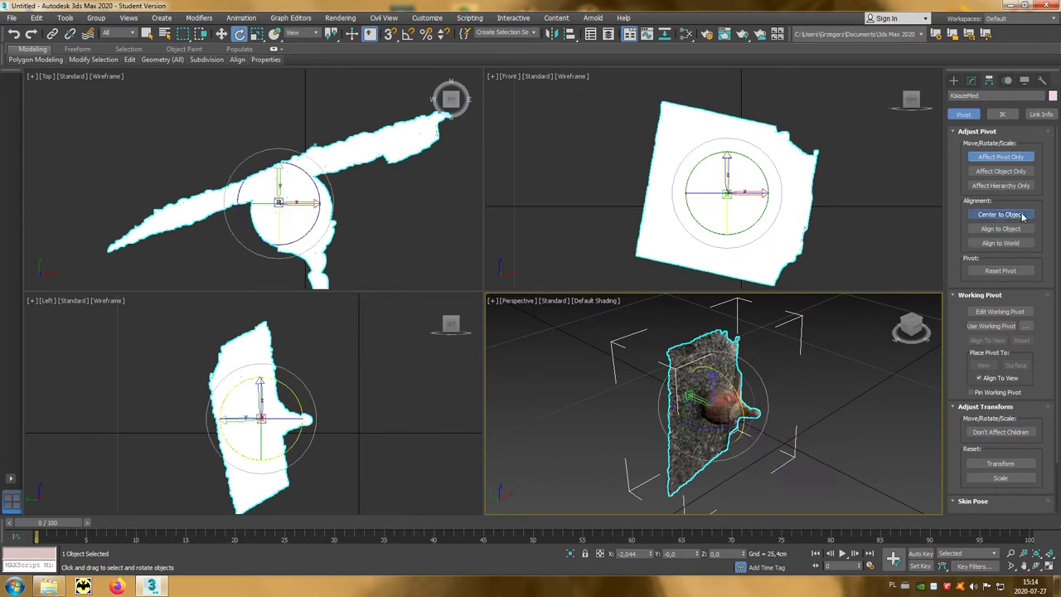
{"action": "left_click", "coordinate": [1005, 158]}
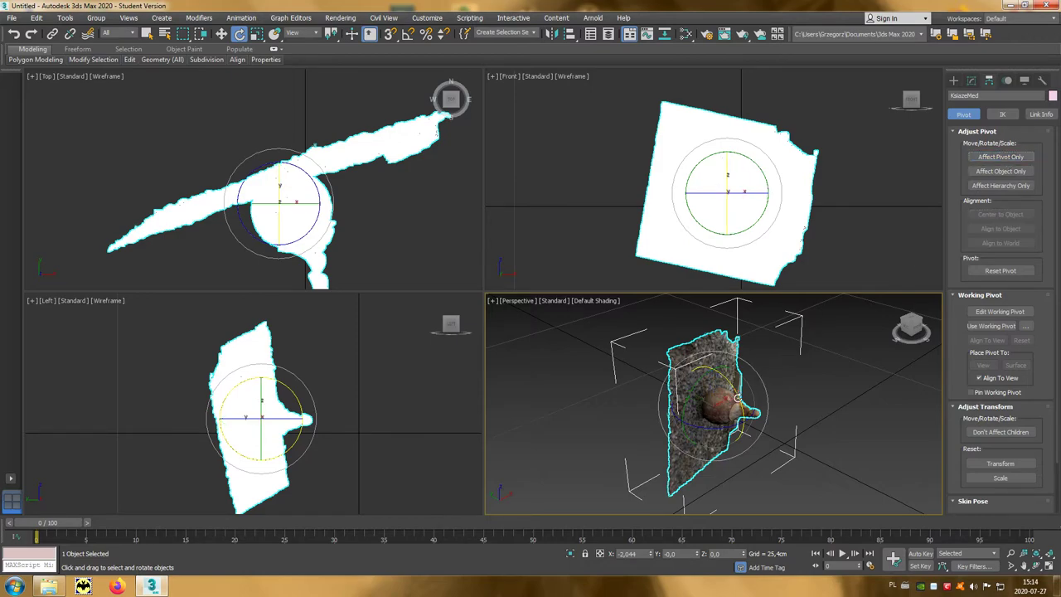
Step: Rotate the scan in the Front, Top and Left views until its ground patch is level
{"action": "left_click_drag", "start_coordinate": [736, 398], "coordinate": [672, 320]}
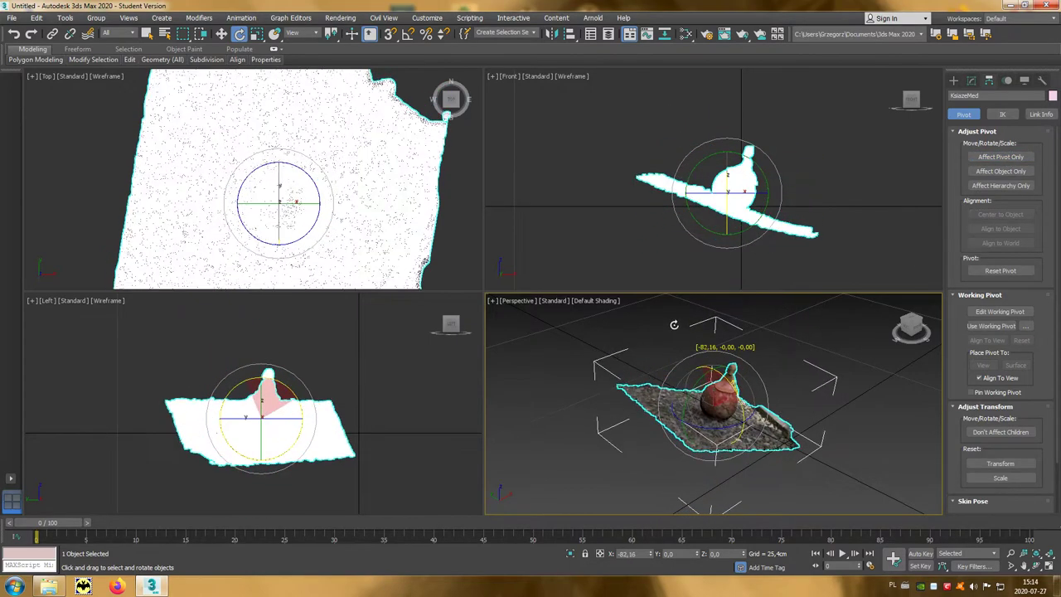
{"action": "left_click", "coordinate": [763, 178]}
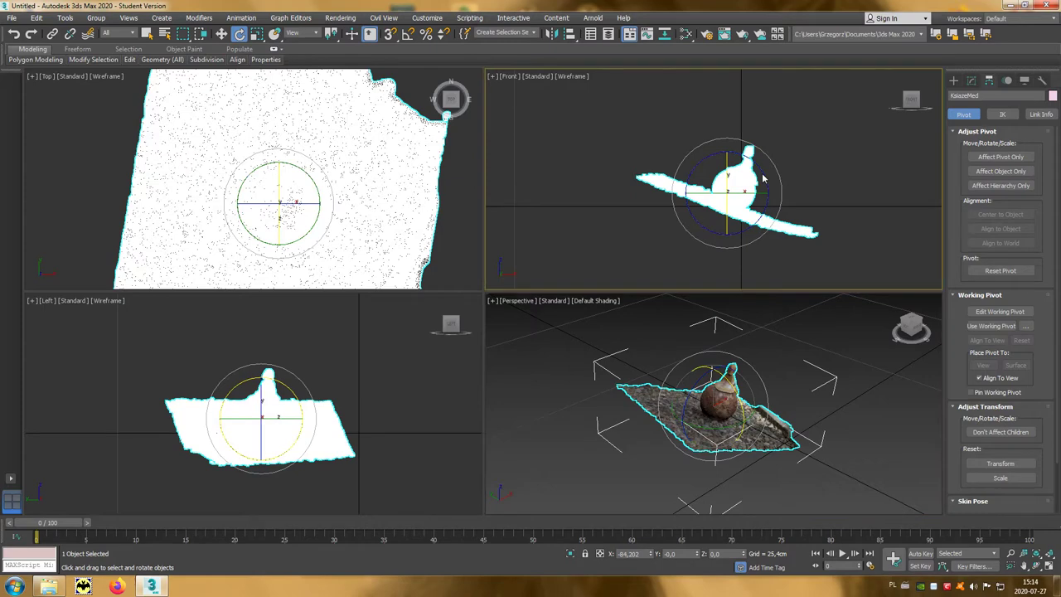
{"action": "left_click_drag", "start_coordinate": [764, 178], "coordinate": [750, 160]}
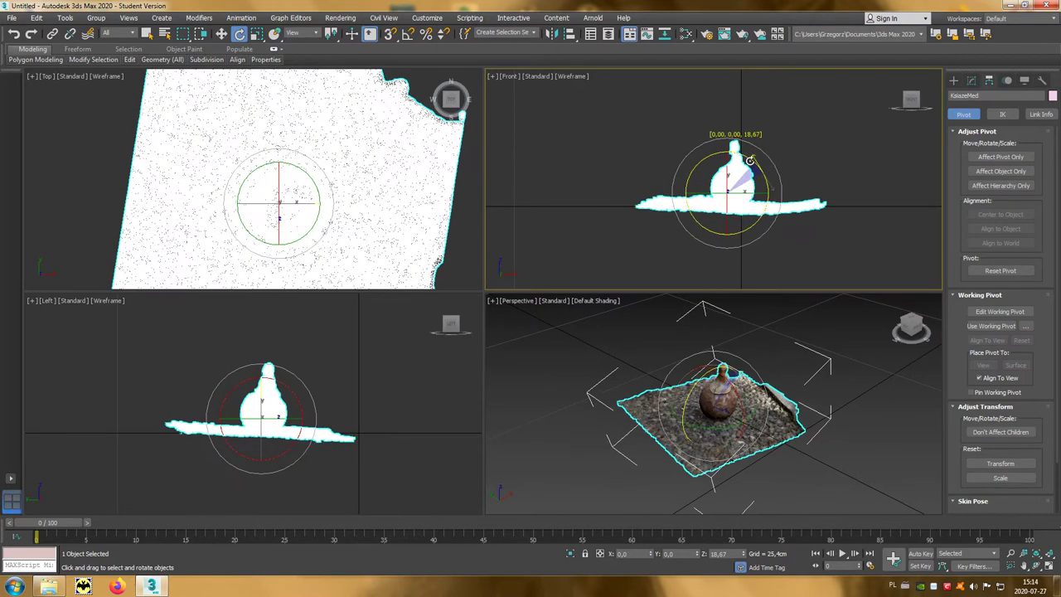
{"action": "left_click", "coordinate": [382, 192]}
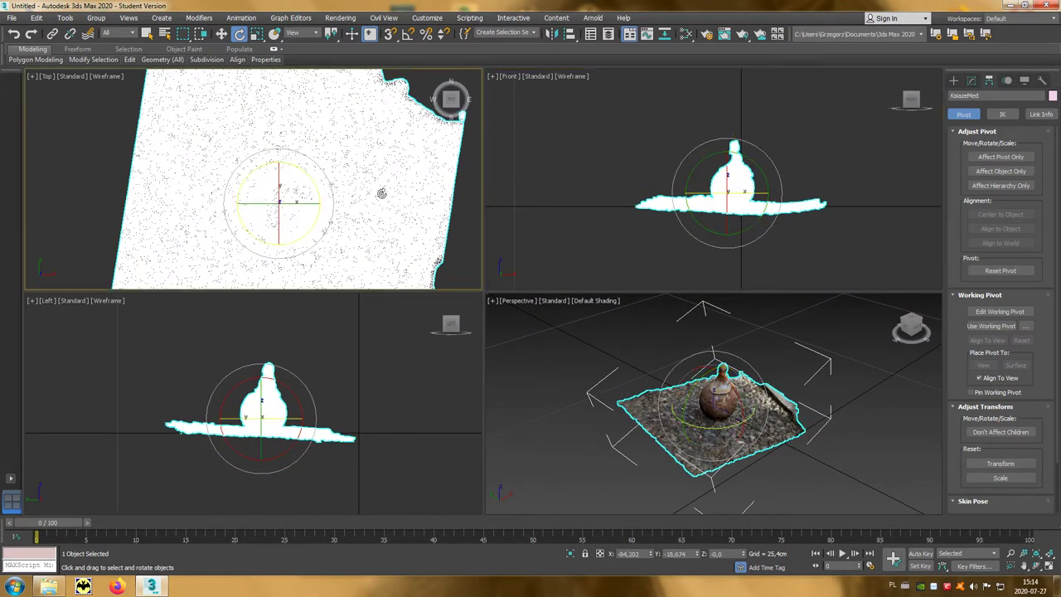
{"action": "mouse_move", "coordinate": [348, 186]}
{"action": "left_mouse_down"}
{"action": "mouse_move", "coordinate": [344, 178]}
{"action": "mouse_move", "coordinate": [364, 179]}
{"action": "left_mouse_up"}
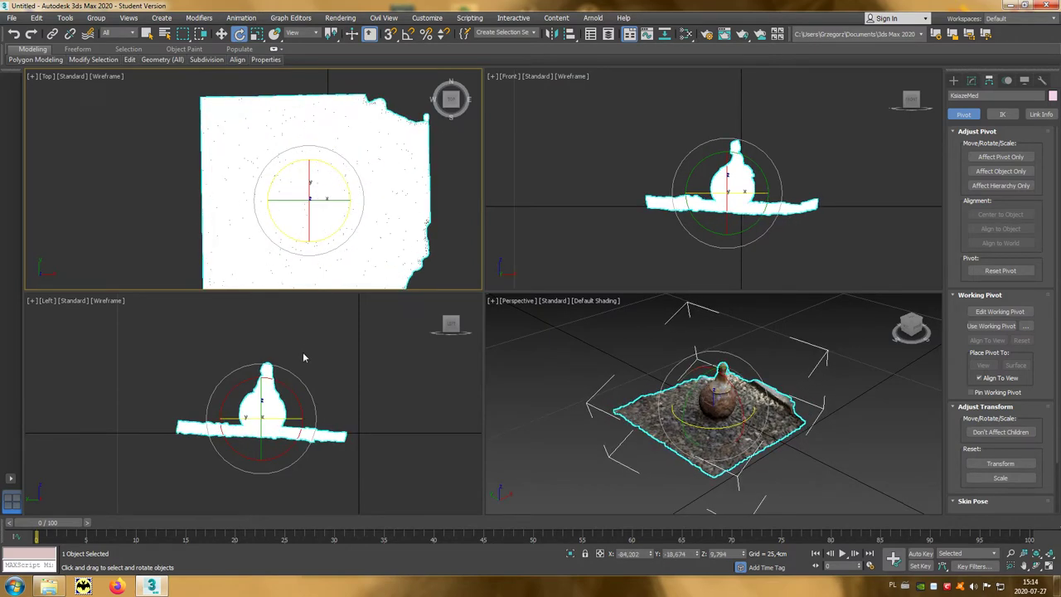
{"action": "left_click", "coordinate": [291, 393]}
{"action": "left_click_drag", "start_coordinate": [292, 393], "coordinate": [289, 390]}
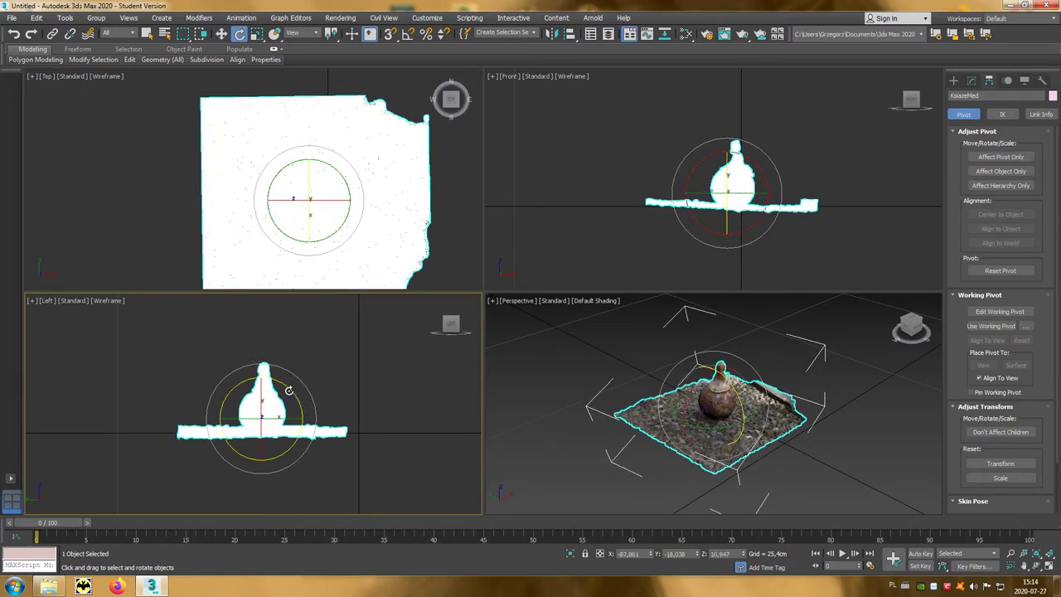
{"action": "left_click", "coordinate": [763, 188]}
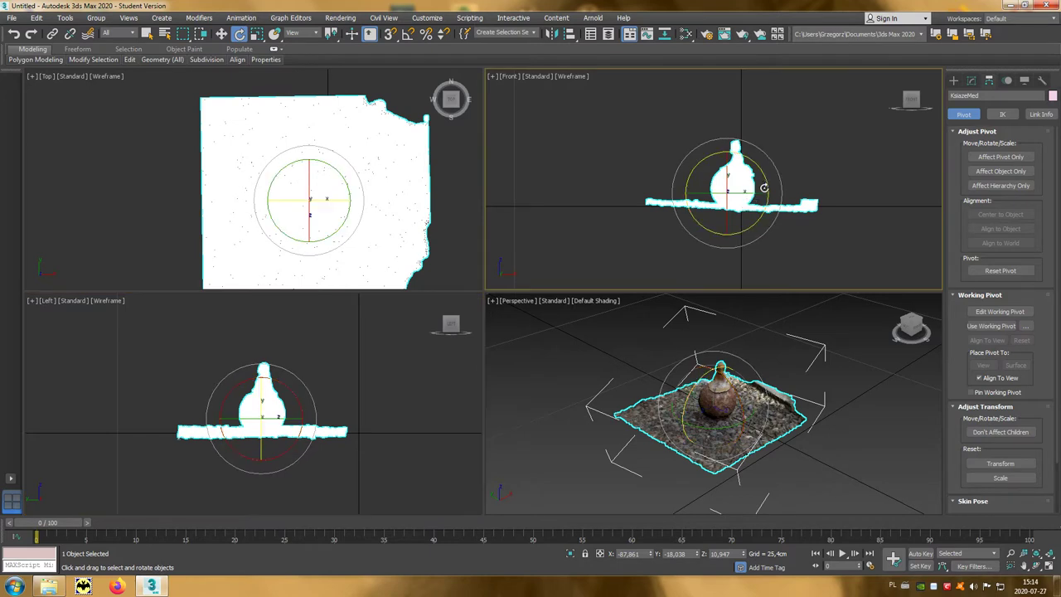
{"action": "left_click_drag", "start_coordinate": [765, 183], "coordinate": [763, 180]}
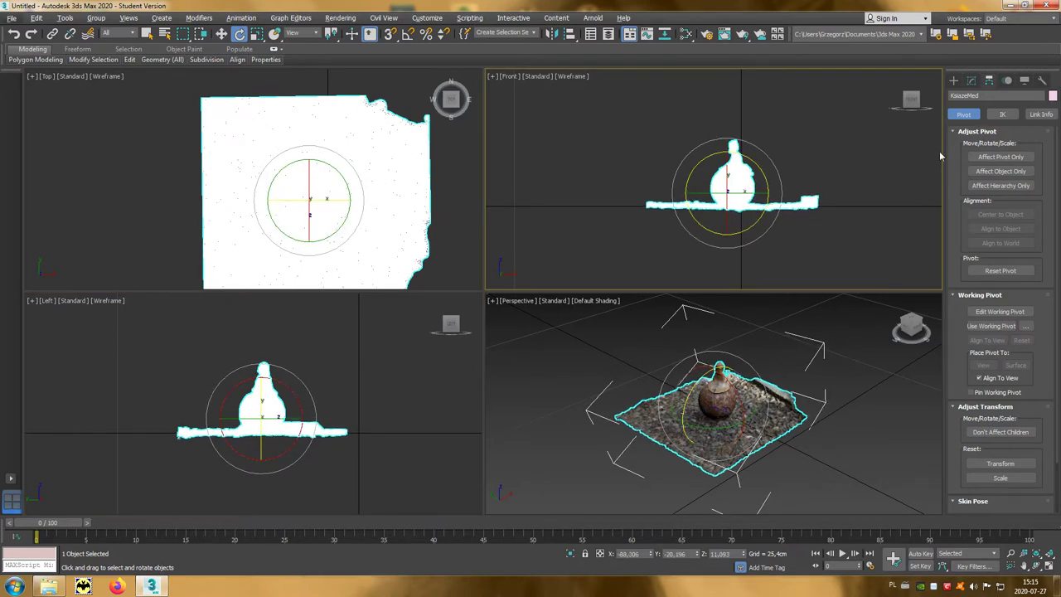
Step: Draw a box beside the scan and size it 40 × 40 × 40 cm
{"action": "left_click", "coordinate": [954, 82]}
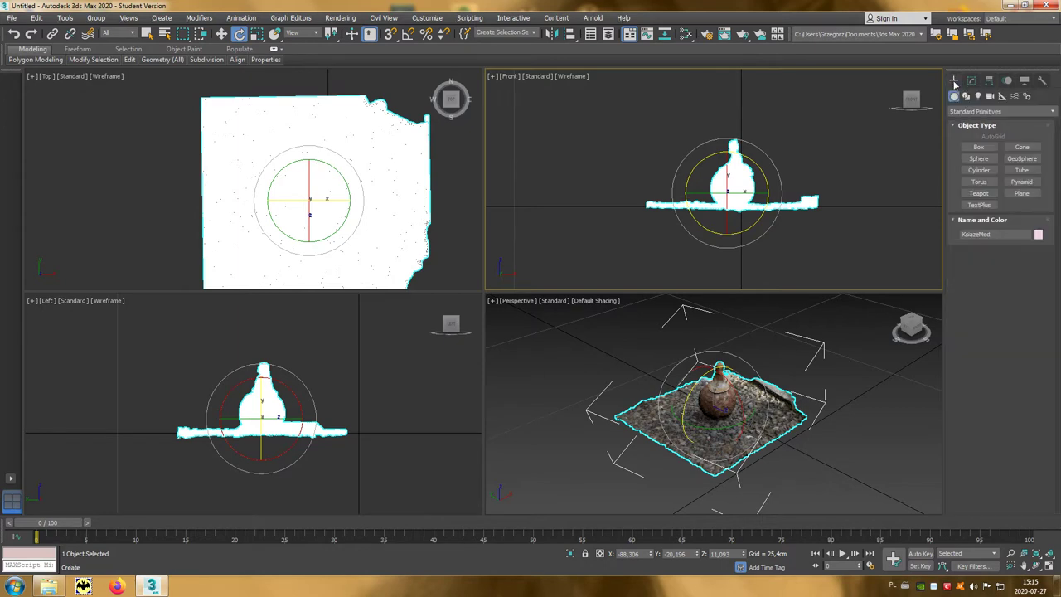
{"action": "left_click", "coordinate": [979, 147]}
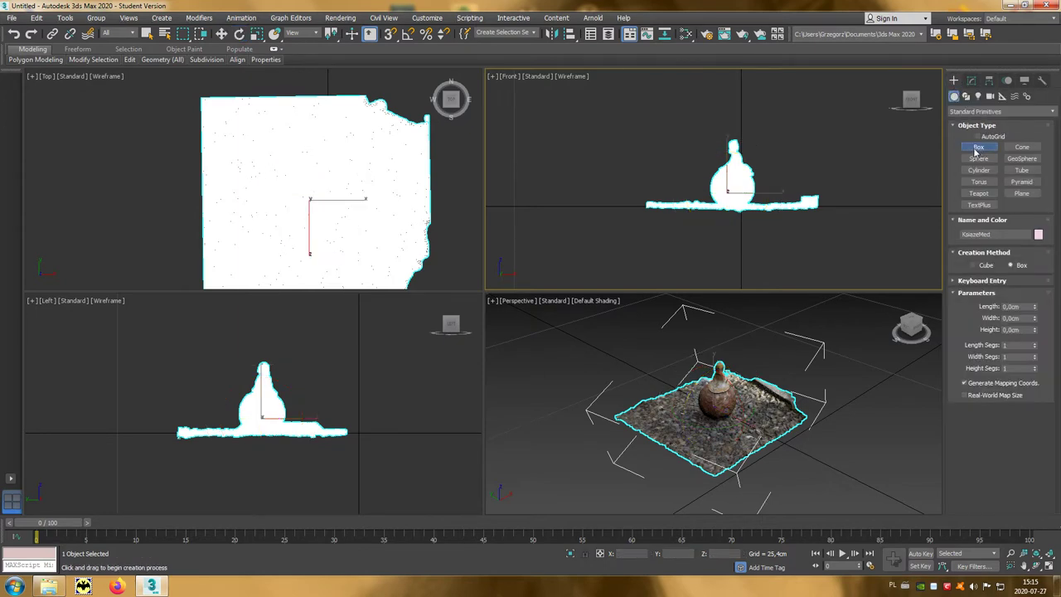
{"action": "left_click_drag", "start_coordinate": [618, 454], "coordinate": [729, 452]}
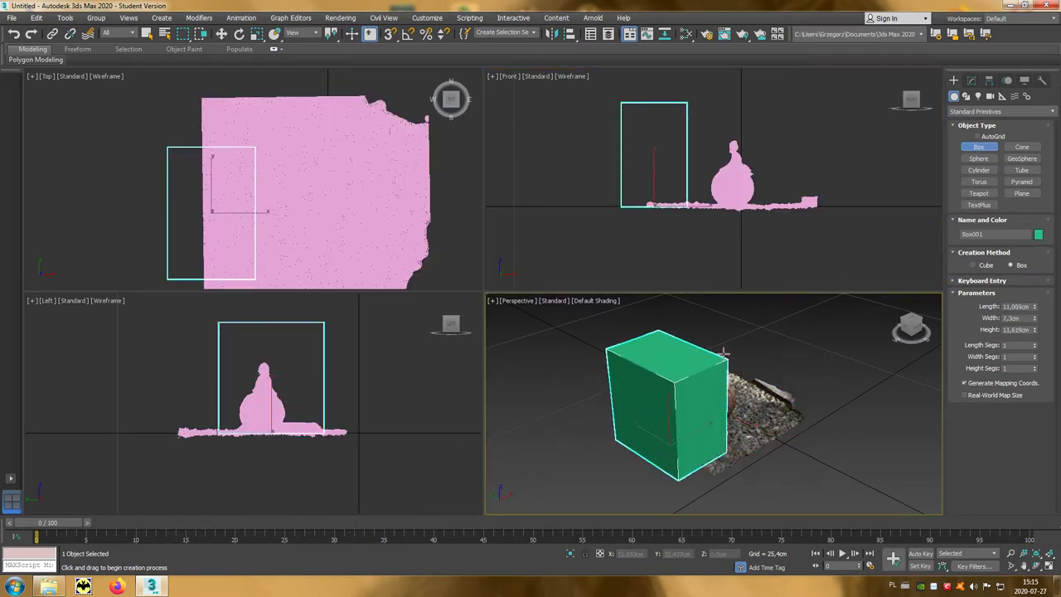
{"action": "double_click", "coordinate": [1021, 305]}
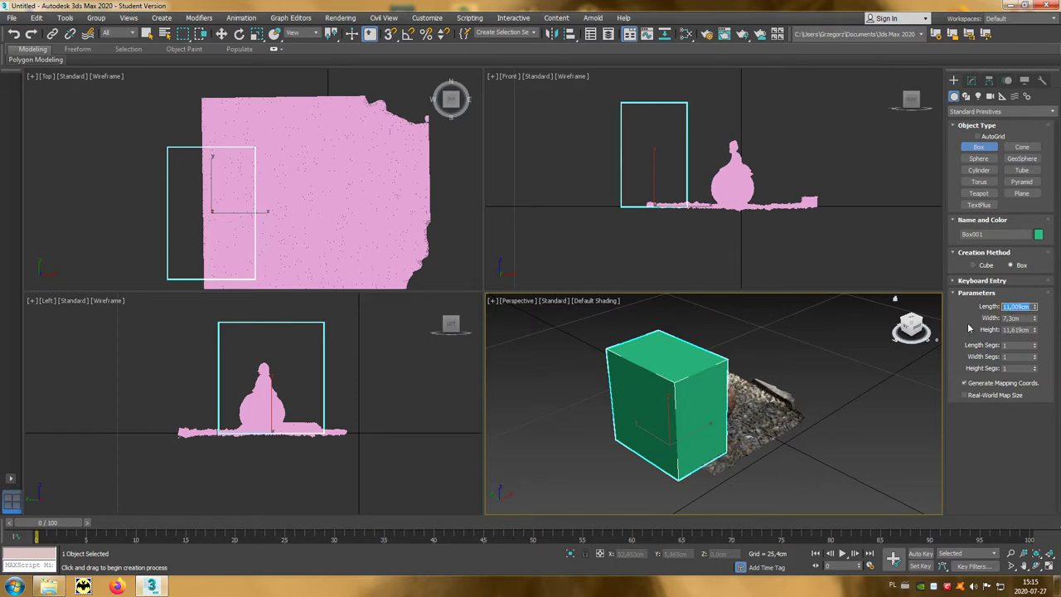
{"action": "type", "text": "40cm"}
{"action": "key", "text": "Tab"}
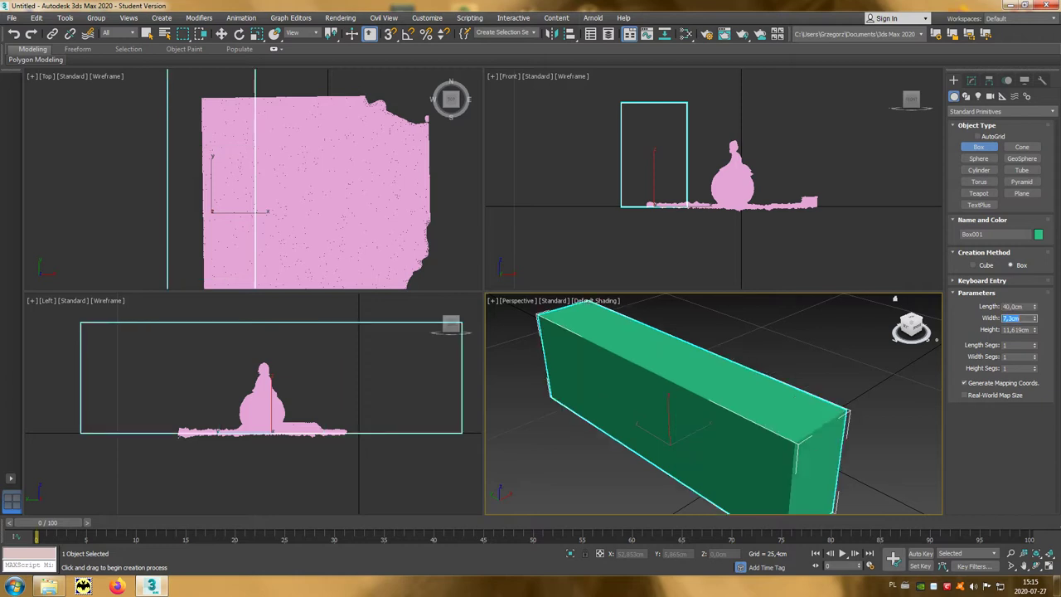
{"action": "type", "text": "40cm"}
{"action": "key", "text": "Tab"}
{"action": "type", "text": "40"}
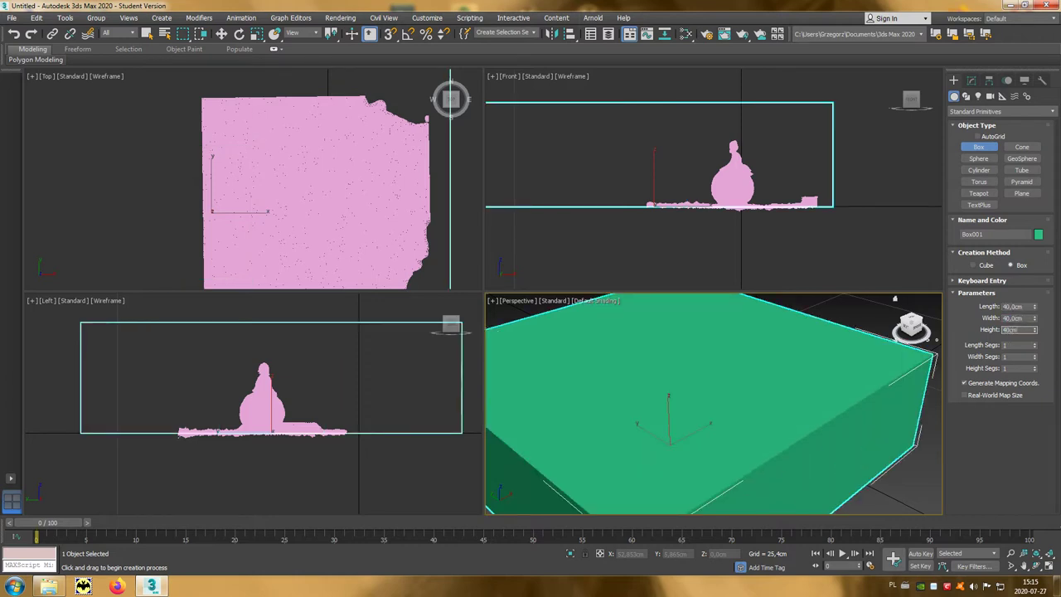
{"action": "key", "text": "Return"}
Step: Uniformly scale the KsiazeMed scan up to match the 40 cm box
{"action": "scroll", "coordinate": [783, 226], "scroll_direction": "down", "scroll_amount": 2}
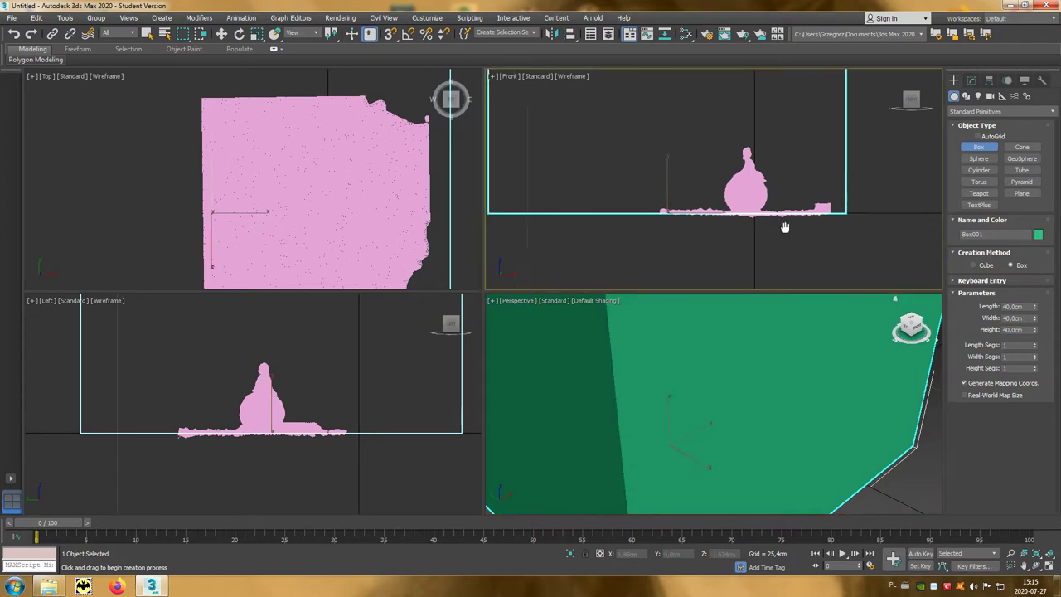
{"action": "scroll", "coordinate": [786, 228], "scroll_direction": "down", "scroll_amount": 2}
{"action": "scroll", "coordinate": [789, 230], "scroll_direction": "down", "scroll_amount": 1}
{"action": "scroll", "coordinate": [788, 229], "scroll_direction": "down", "scroll_amount": 2}
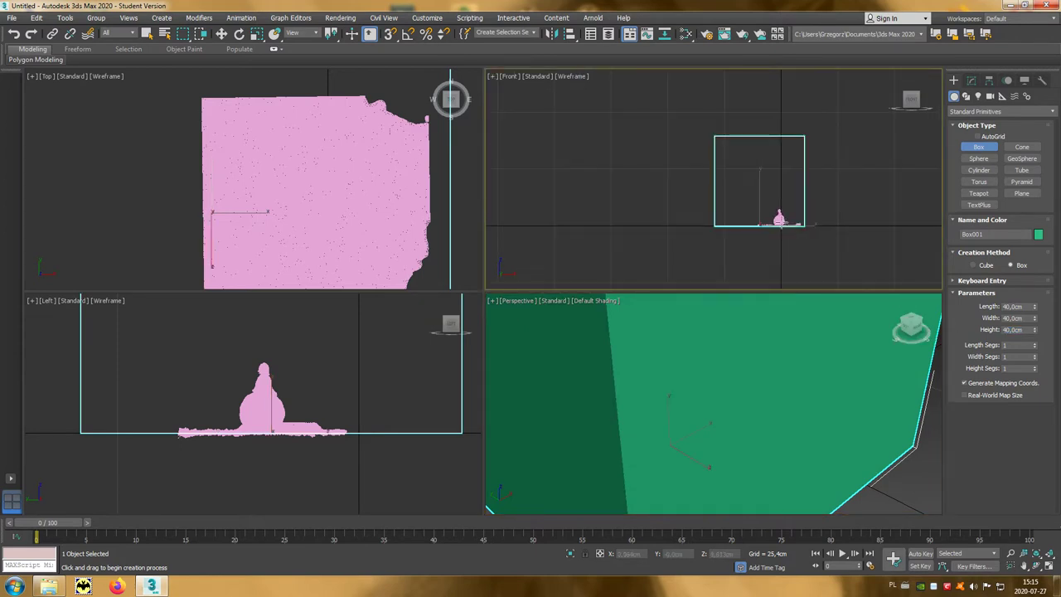
{"action": "scroll", "coordinate": [783, 224], "scroll_direction": "down", "scroll_amount": 2}
{"action": "left_click", "coordinate": [257, 33]}
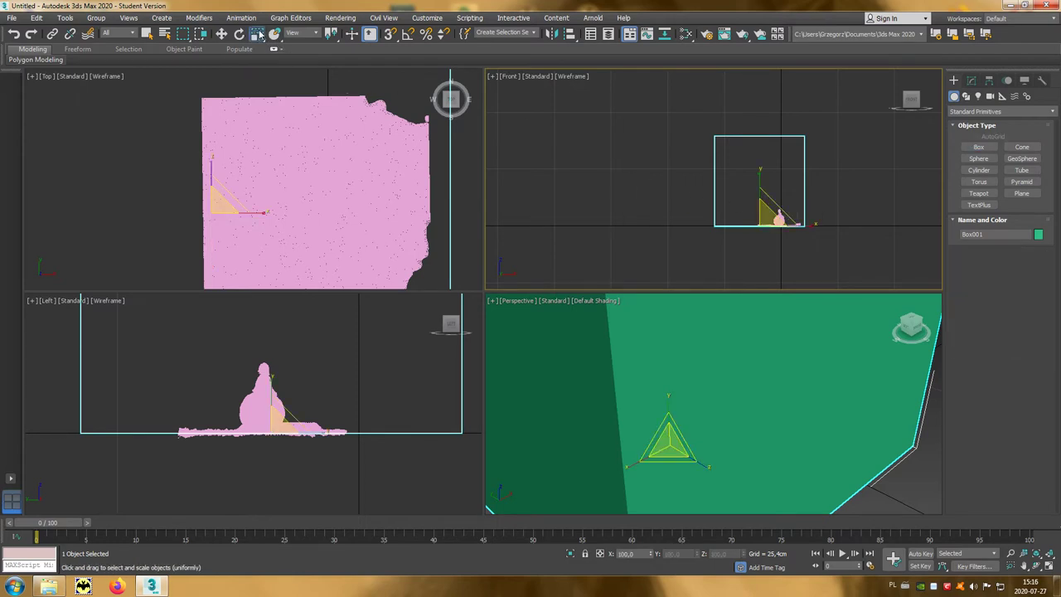
{"action": "left_click", "coordinate": [784, 212]}
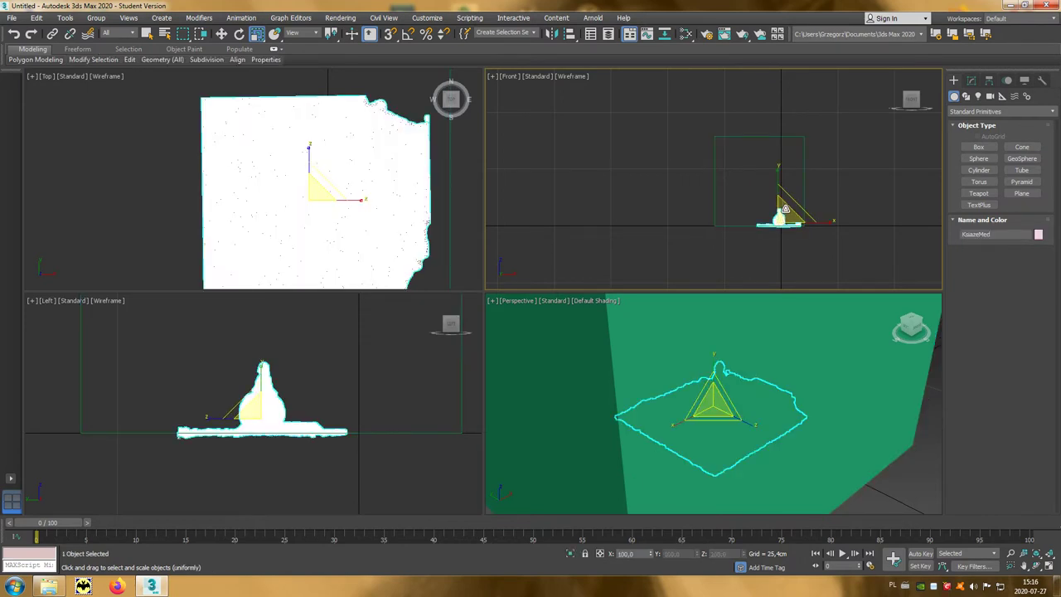
{"action": "scroll", "coordinate": [716, 407], "scroll_direction": "down", "scroll_amount": 2}
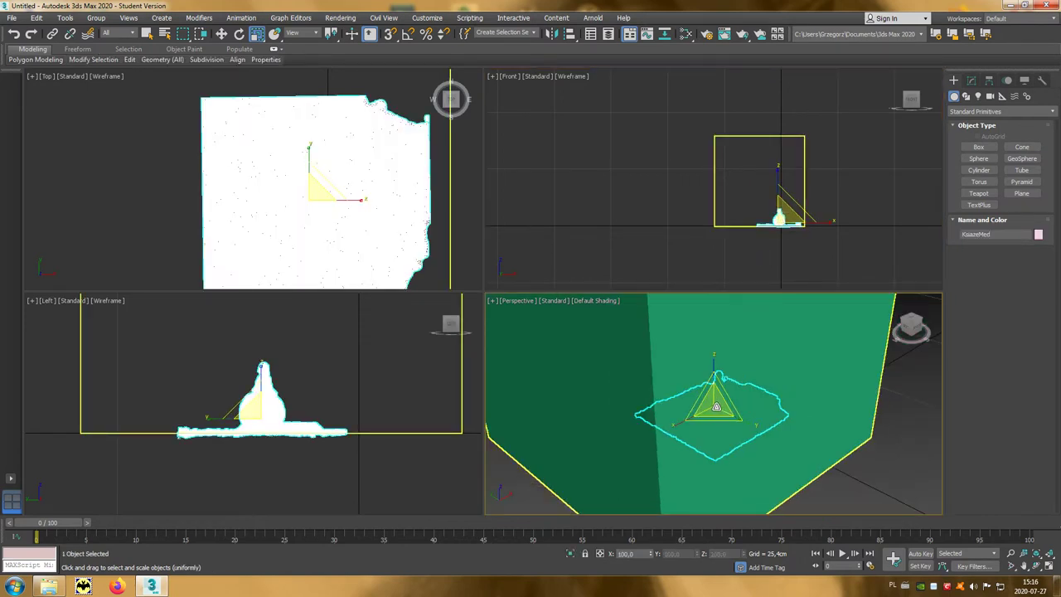
{"action": "scroll", "coordinate": [716, 406], "scroll_direction": "down", "scroll_amount": 3}
{"action": "left_click_drag", "start_coordinate": [719, 401], "coordinate": [769, 185]}
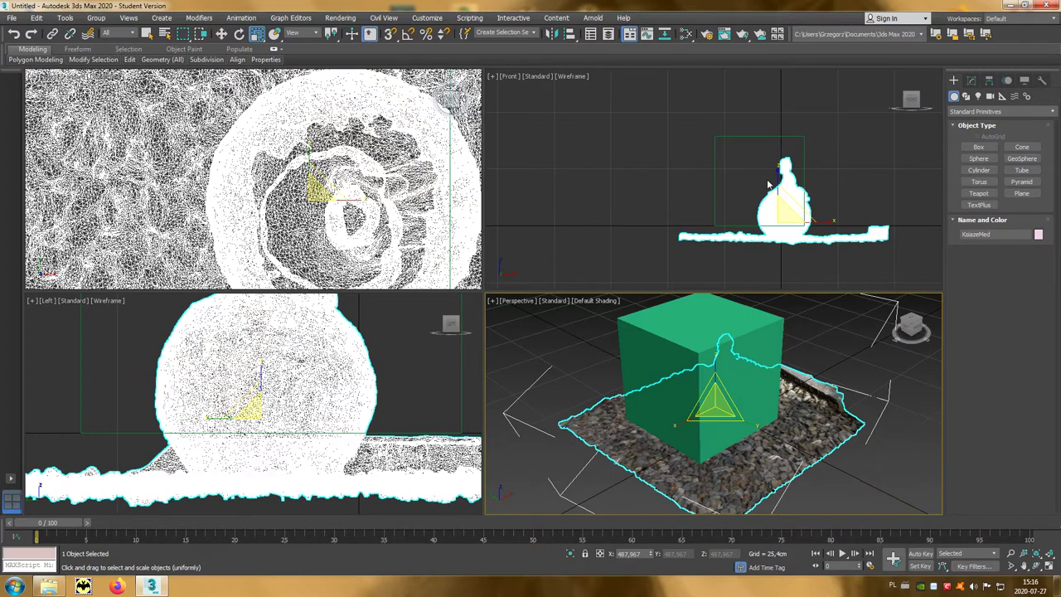
Step: Delete the reference box and reframe the Top and Left views on the scan
{"action": "left_click", "coordinate": [689, 330]}
{"action": "key", "text": "Delete"}
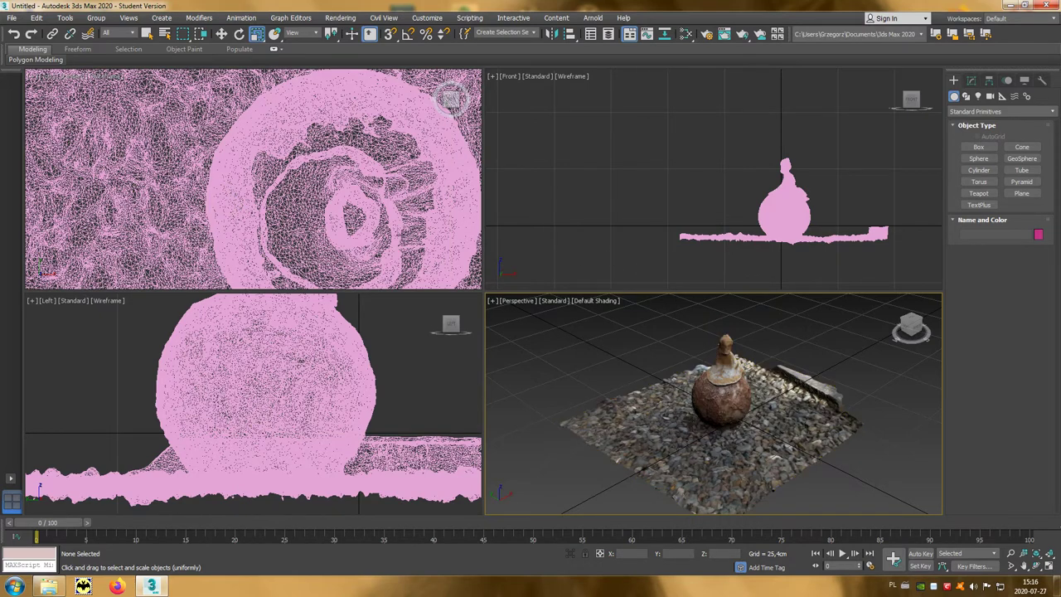
{"action": "scroll", "coordinate": [401, 235], "scroll_direction": "up", "scroll_amount": 2}
{"action": "scroll", "coordinate": [401, 235], "scroll_direction": "up", "scroll_amount": 5}
{"action": "scroll", "coordinate": [401, 234], "scroll_direction": "up", "scroll_amount": 3}
{"action": "middle_click_drag", "start_coordinate": [401, 234], "coordinate": [337, 169]}
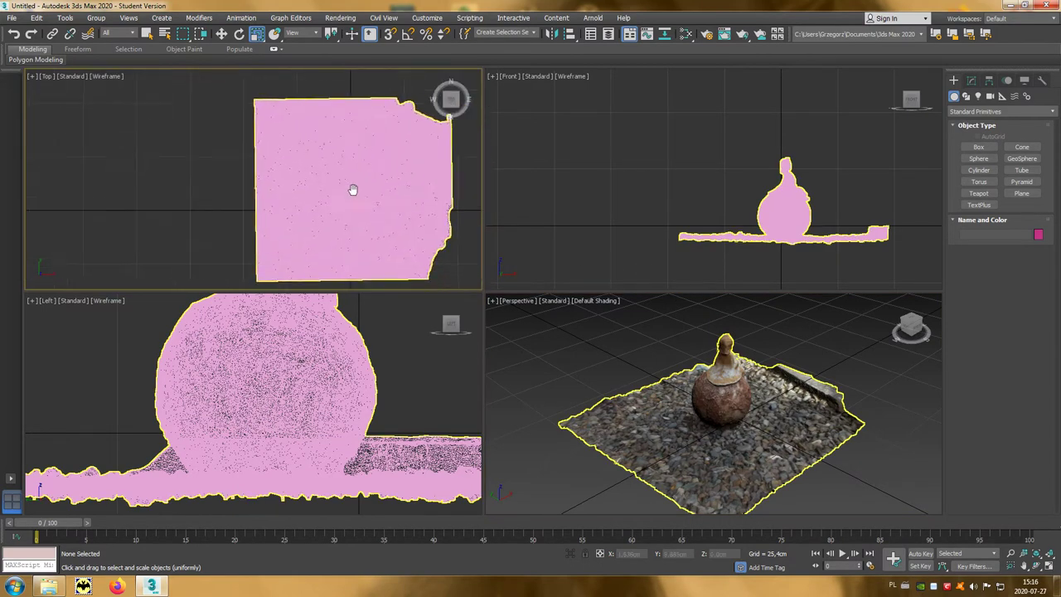
{"action": "middle_click", "coordinate": [370, 361]}
{"action": "scroll", "coordinate": [370, 361], "scroll_direction": "down", "scroll_amount": 5}
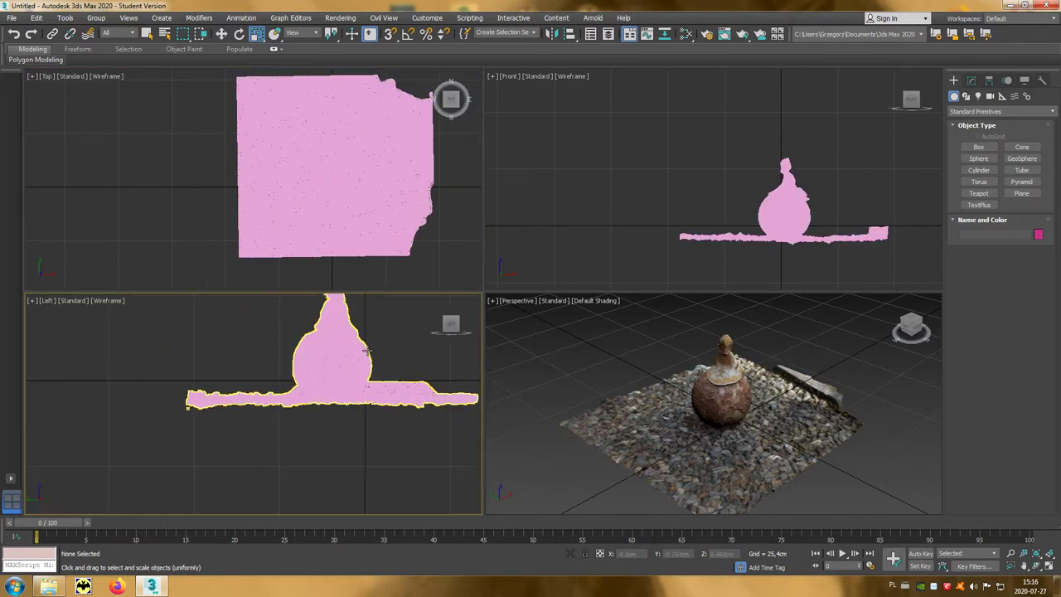
{"action": "middle_click_drag", "start_coordinate": [377, 385], "coordinate": [325, 491]}
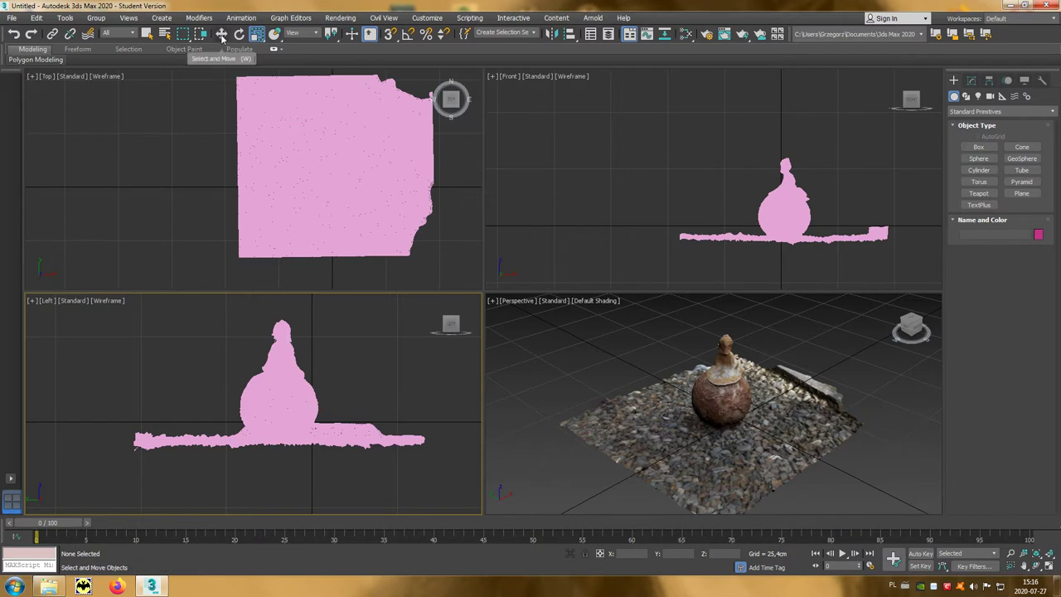
Step: Move the scan toward the grid centre and raise it slightly
{"action": "left_click", "coordinate": [222, 37]}
{"action": "right_click", "coordinate": [323, 373]}
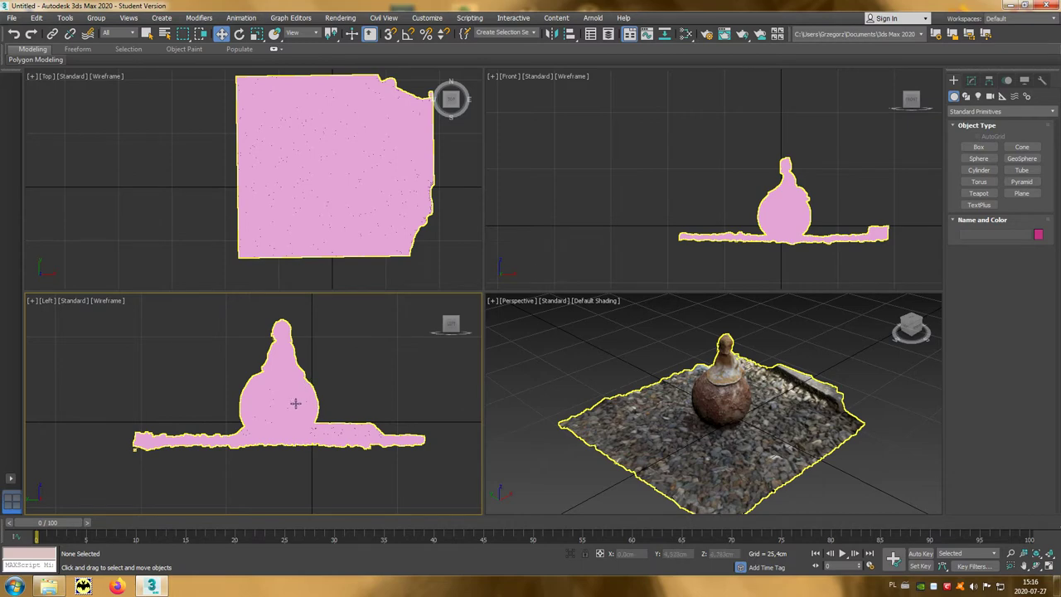
{"action": "scroll", "coordinate": [286, 419], "scroll_direction": "down", "scroll_amount": 2}
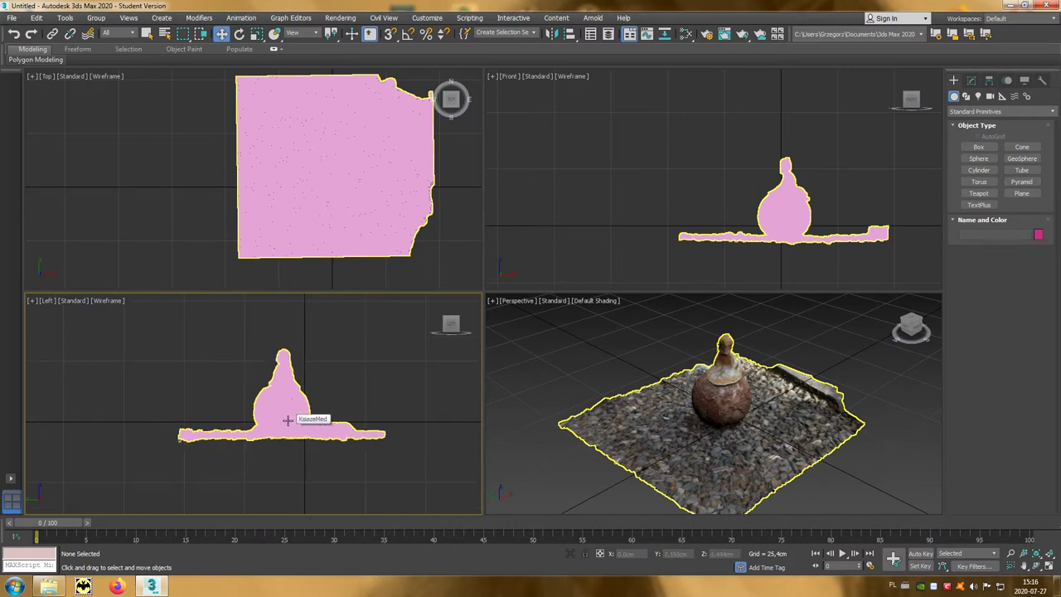
{"action": "left_click_drag", "start_coordinate": [287, 420], "coordinate": [312, 413]}
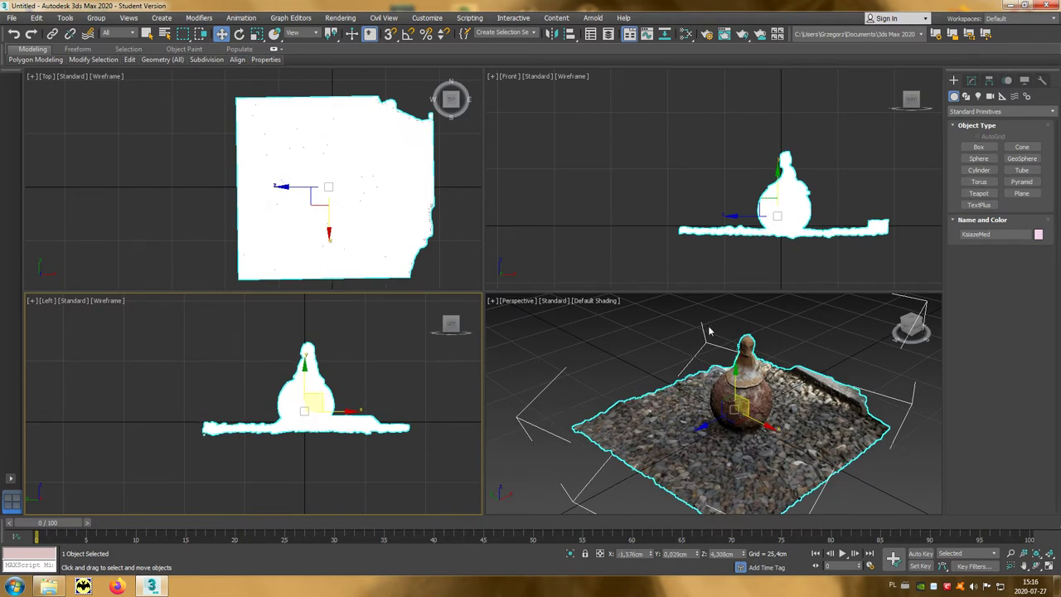
{"action": "left_click", "coordinate": [787, 207]}
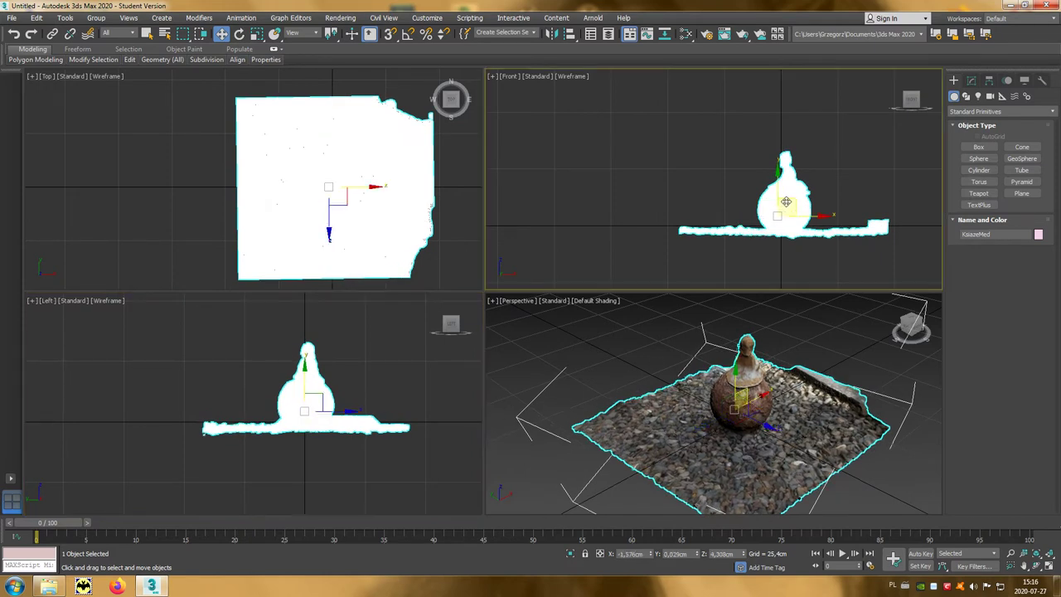
{"action": "left_click_drag", "start_coordinate": [793, 202], "coordinate": [793, 199]}
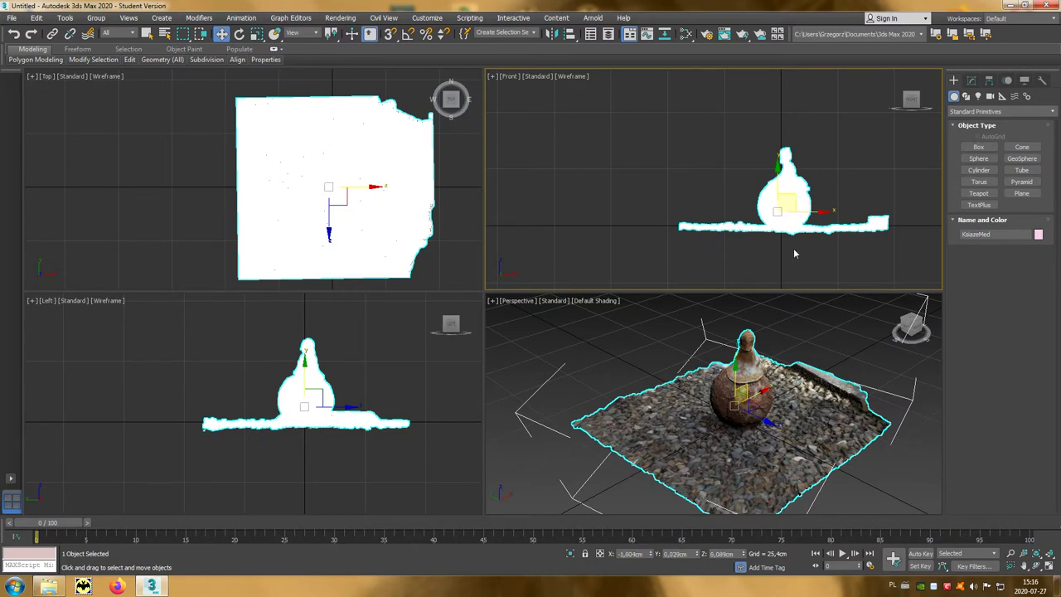
Step: Turn the scan slightly about its vertical axis and deselect it
{"action": "left_click", "coordinate": [240, 33]}
{"action": "left_click_drag", "start_coordinate": [338, 210], "coordinate": [351, 221]}
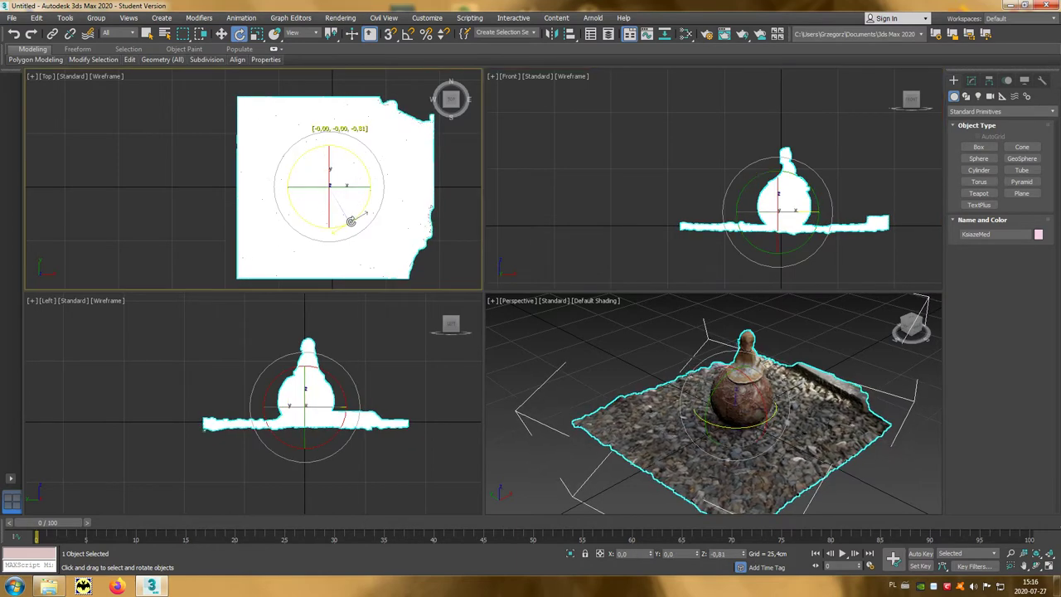
{"action": "left_click", "coordinate": [433, 262]}
Step: Orbit and pan the Perspective view around the statue, then show the Modify panel
{"action": "key", "text": "w"}
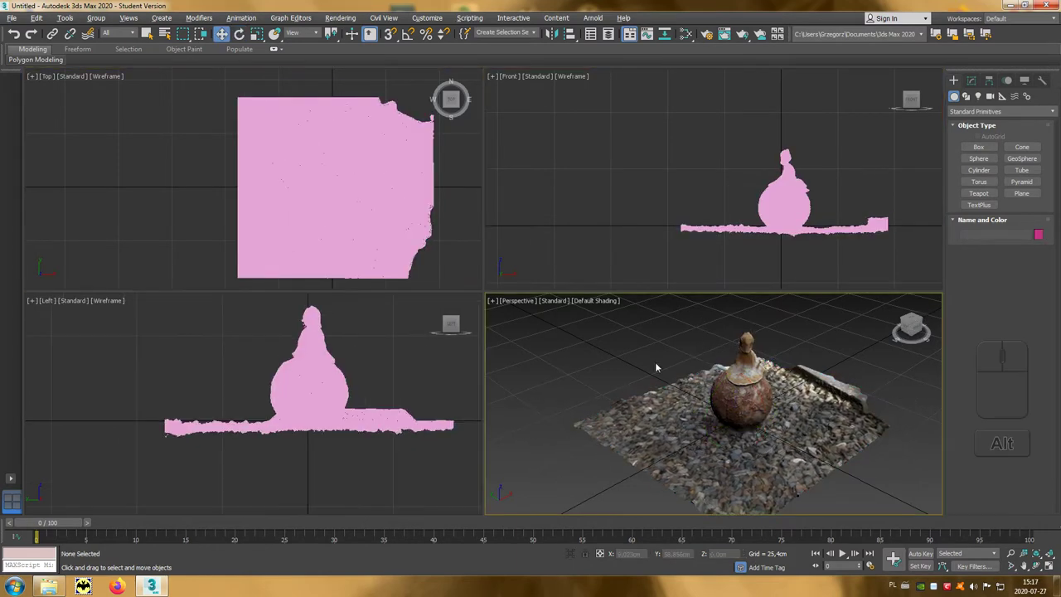
{"action": "middle_click_drag", "start_coordinate": [655, 361], "coordinate": [486, 362], "text": "alt"}
{"action": "scroll", "coordinate": [620, 345], "scroll_direction": "up", "scroll_amount": 2}
{"action": "scroll", "coordinate": [663, 356], "scroll_direction": "up", "scroll_amount": 2}
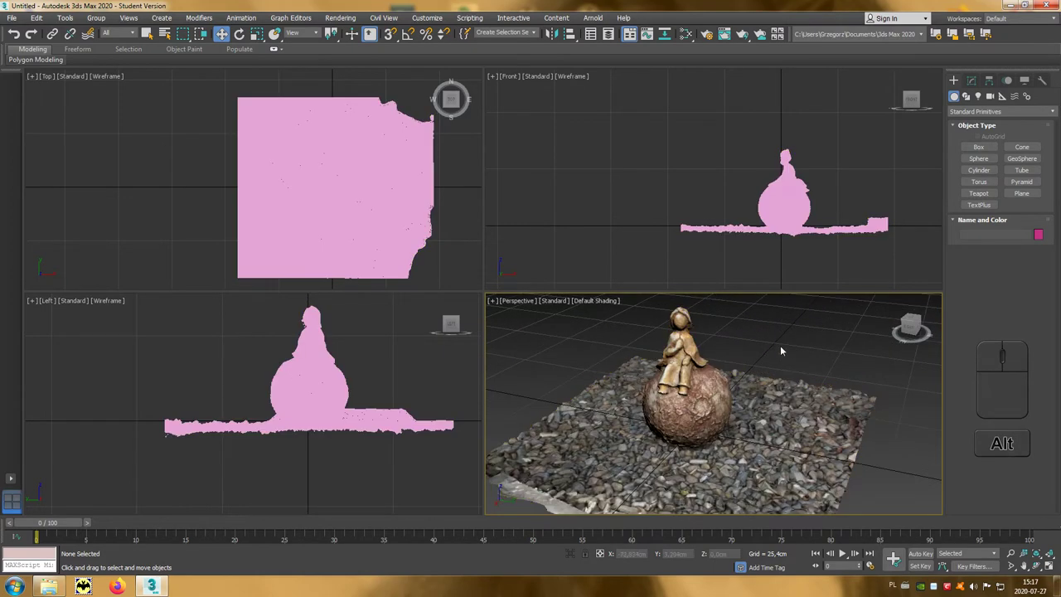
{"action": "middle_click_drag", "start_coordinate": [780, 344], "coordinate": [805, 357]}
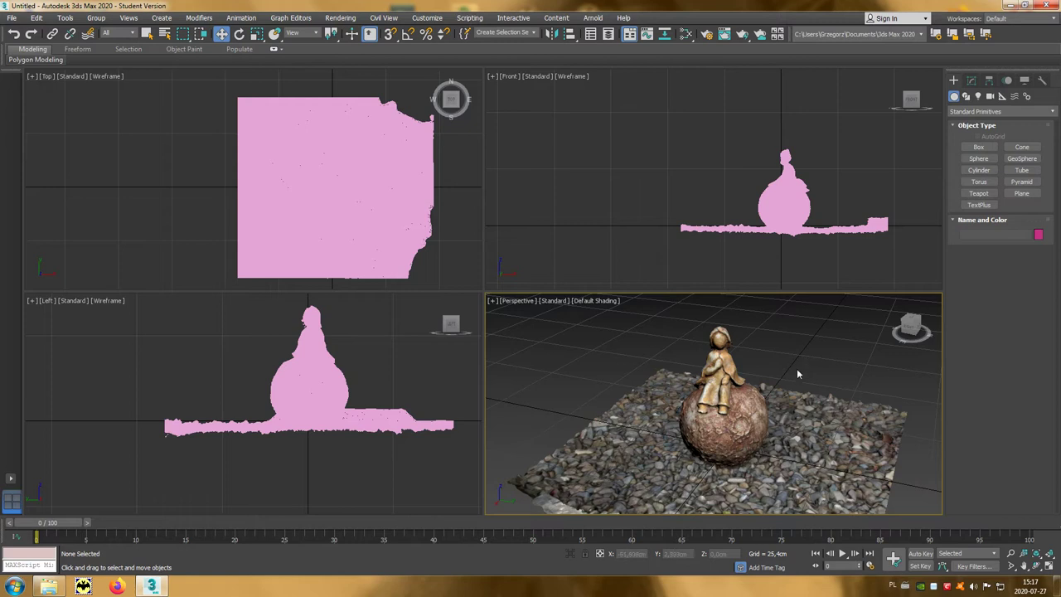
{"action": "left_click", "coordinate": [971, 81]}
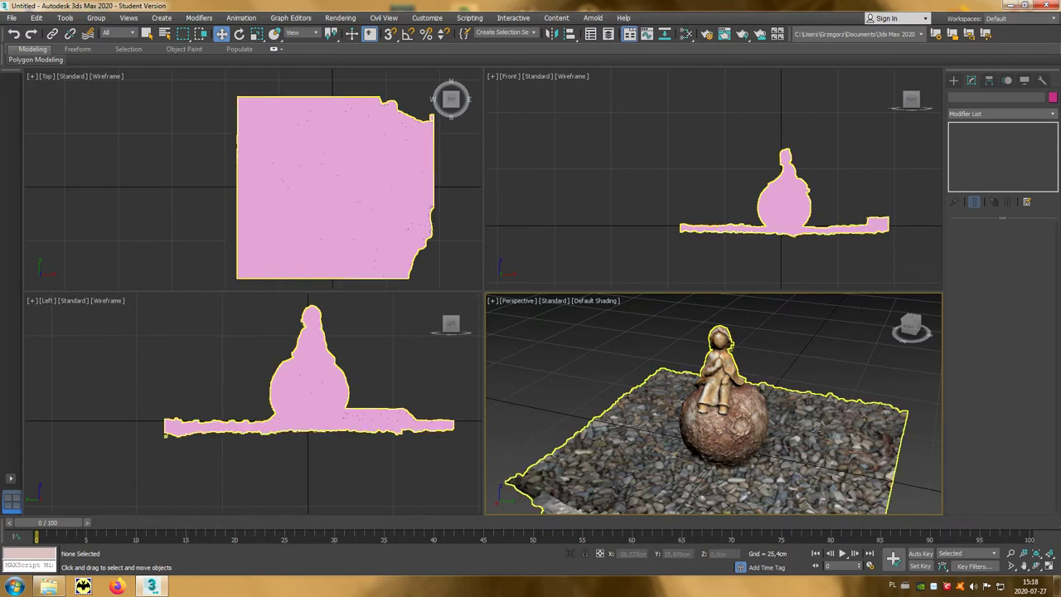
Step: In Polygon mode, delete the ground polygons on the scan's right and left edges
{"action": "left_click", "coordinate": [816, 431]}
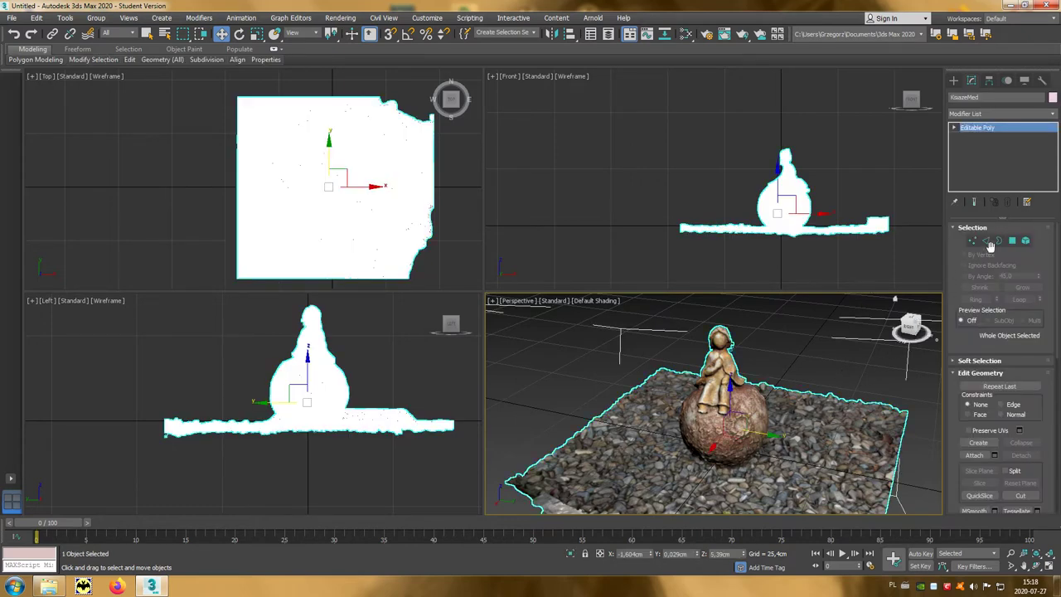
{"action": "left_click", "coordinate": [1012, 241]}
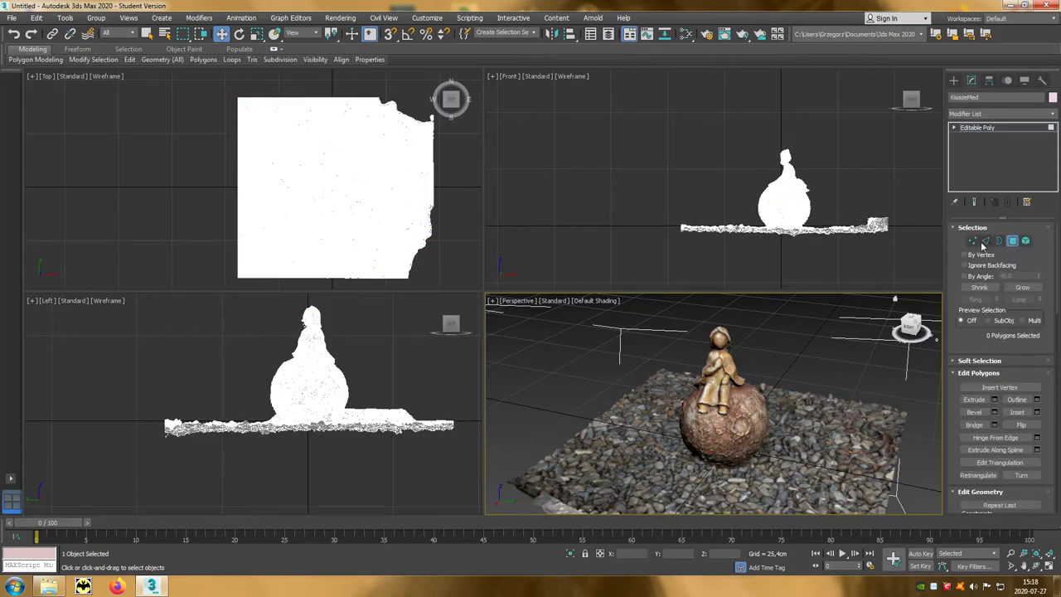
{"action": "left_click_drag", "start_coordinate": [899, 199], "coordinate": [820, 260]}
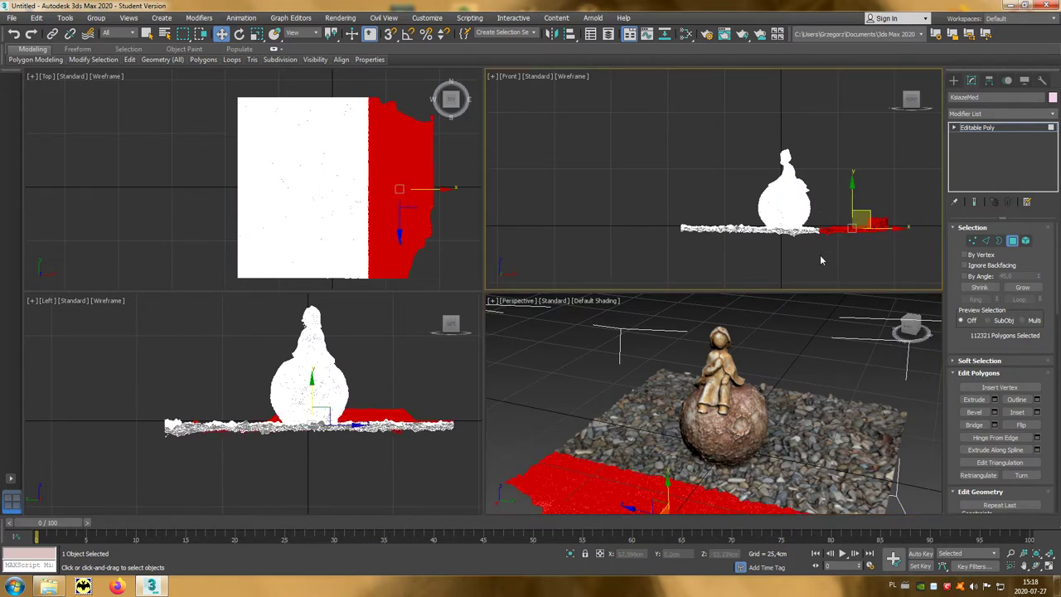
{"action": "key", "text": "Delete"}
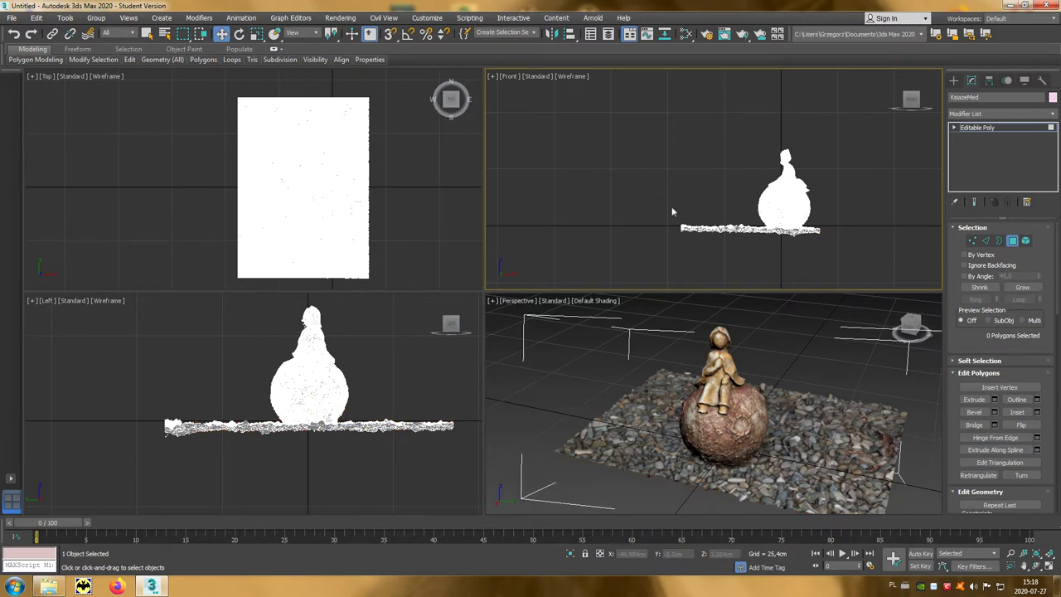
{"action": "left_click_drag", "start_coordinate": [748, 259], "coordinate": [749, 259]}
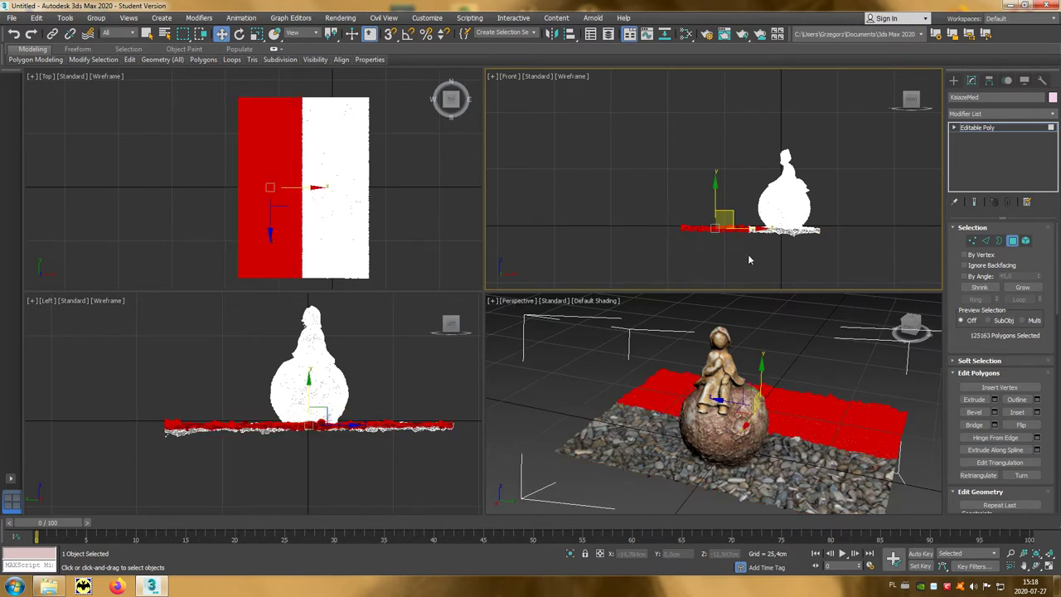
{"action": "key", "text": "Delete"}
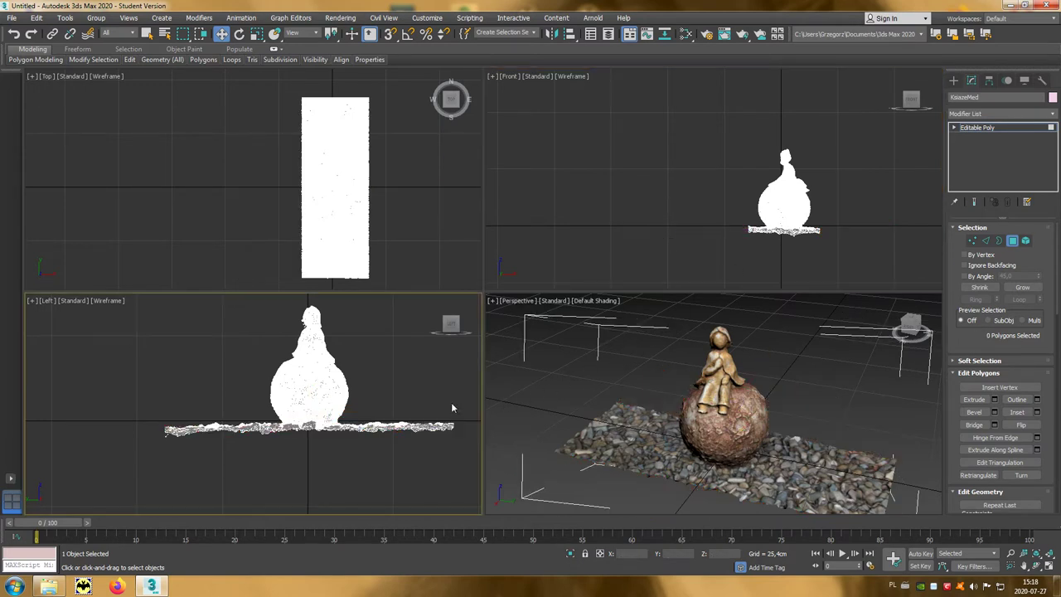
Step: Delete the remaining stray ground strips and maximize the Perspective view
{"action": "left_click_drag", "start_coordinate": [472, 396], "coordinate": [365, 468]}
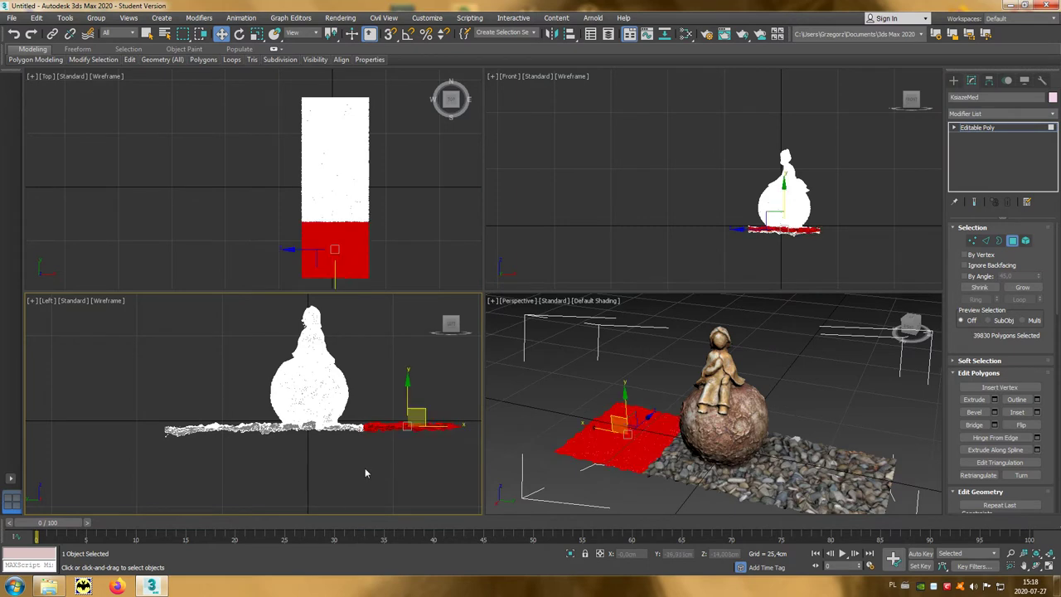
{"action": "key", "text": "Delete"}
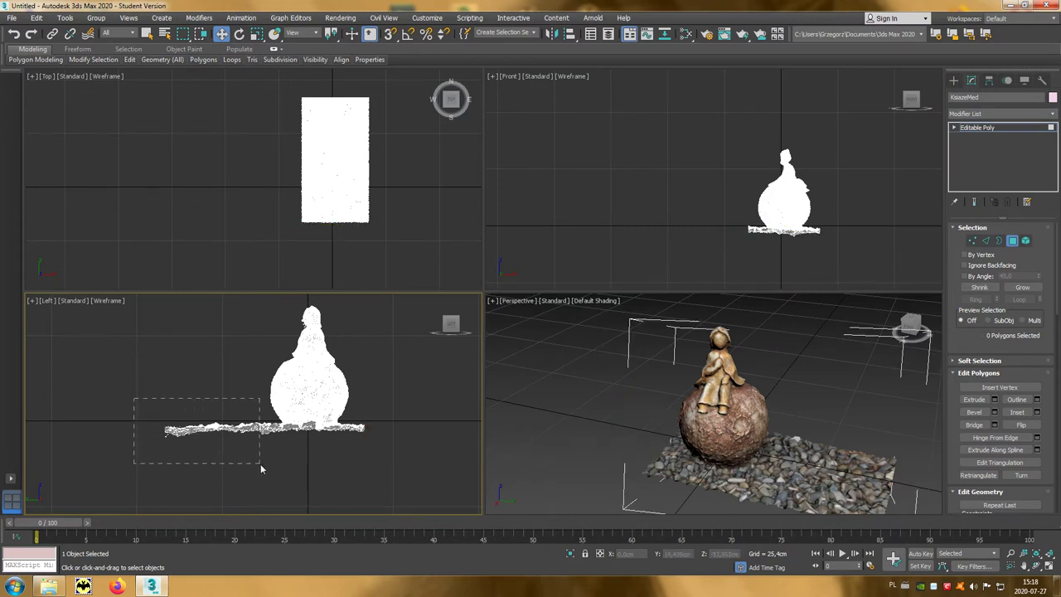
{"action": "left_click_drag", "start_coordinate": [260, 464], "coordinate": [262, 464]}
{"action": "key", "text": "Delete"}
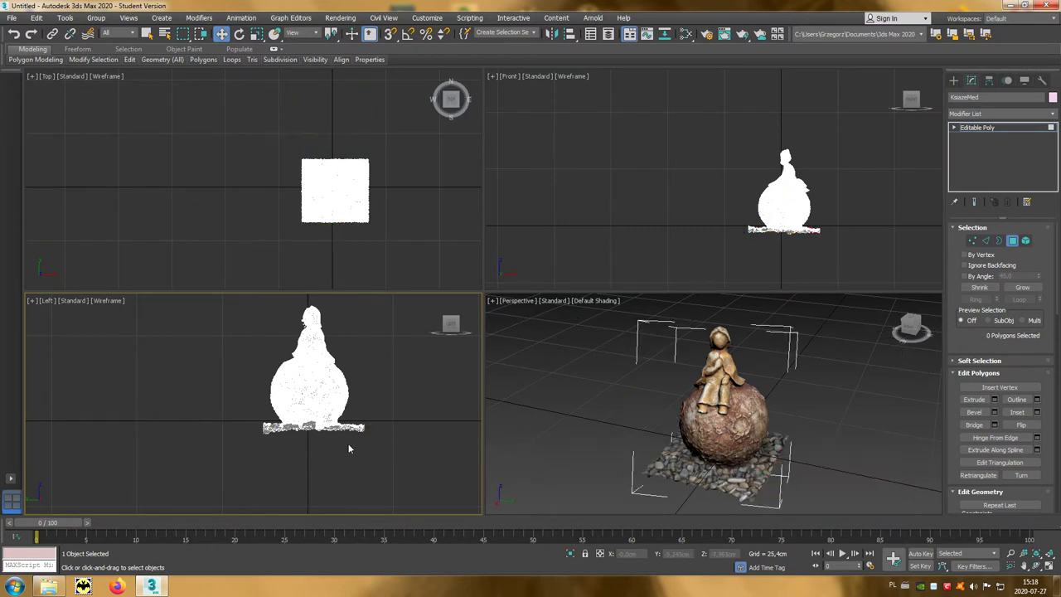
{"action": "left_click", "coordinate": [637, 426]}
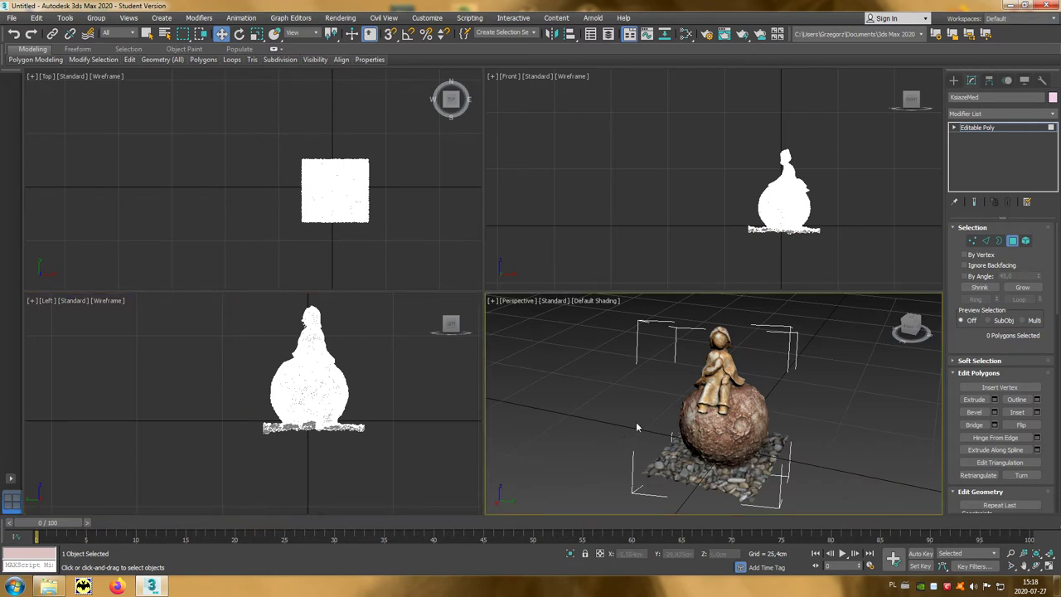
{"action": "key", "text": "alt+w"}
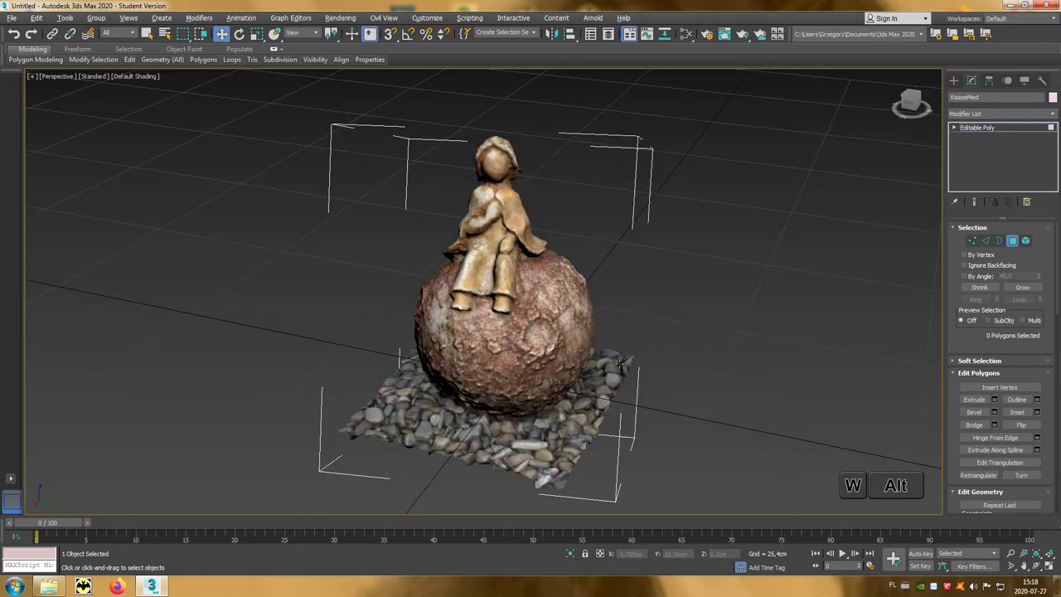
Step: Exit polygon mode and save the scene as SM_Ksiaze_01.max in the KsiazeMed folder
{"action": "left_click", "coordinate": [1011, 240]}
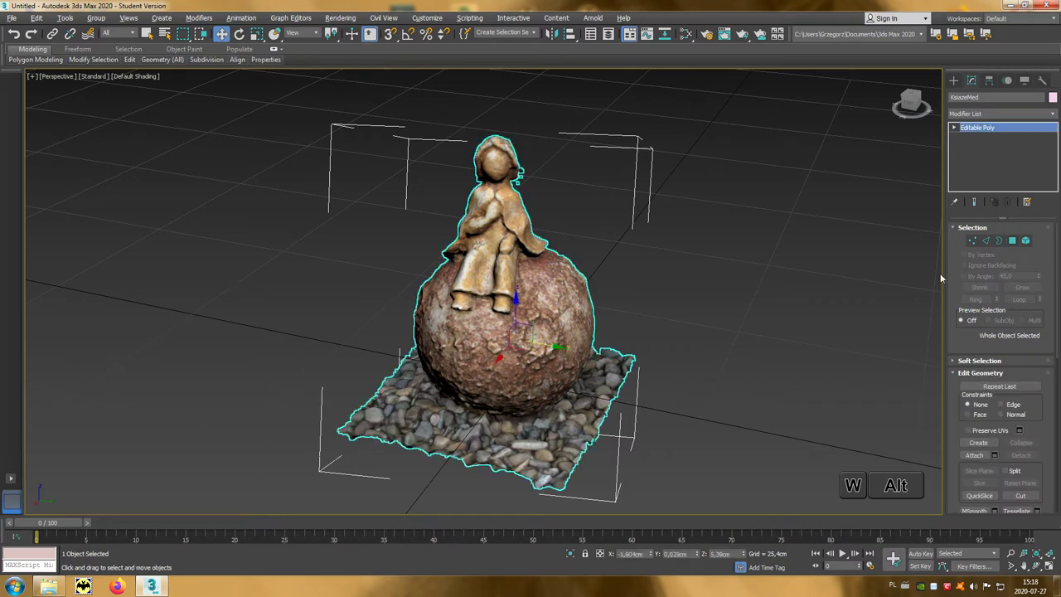
{"action": "left_click", "coordinate": [806, 316]}
{"action": "left_click", "coordinate": [15, 18]}
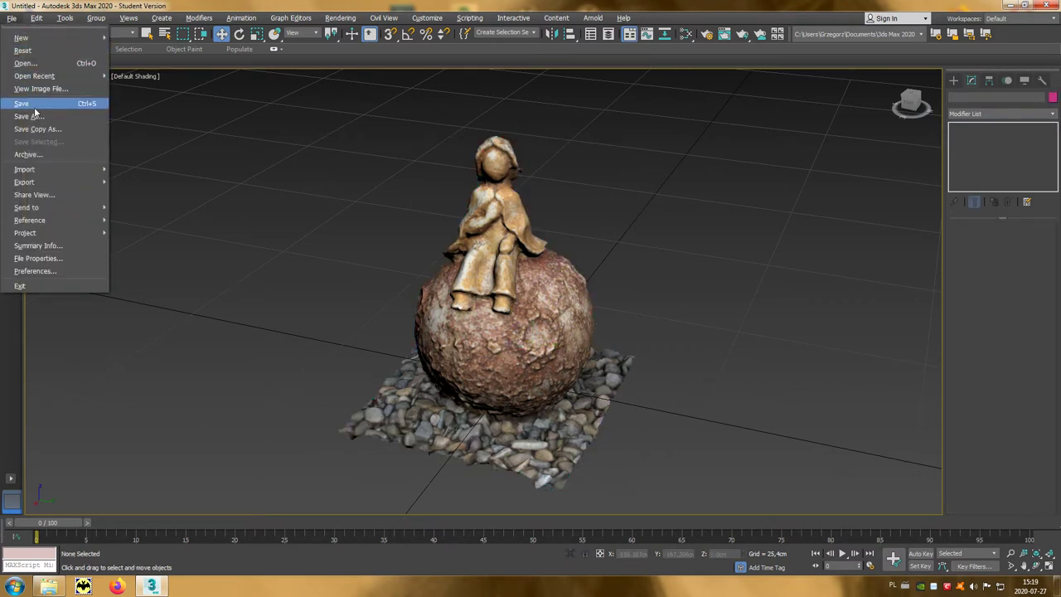
{"action": "left_click", "coordinate": [68, 105]}
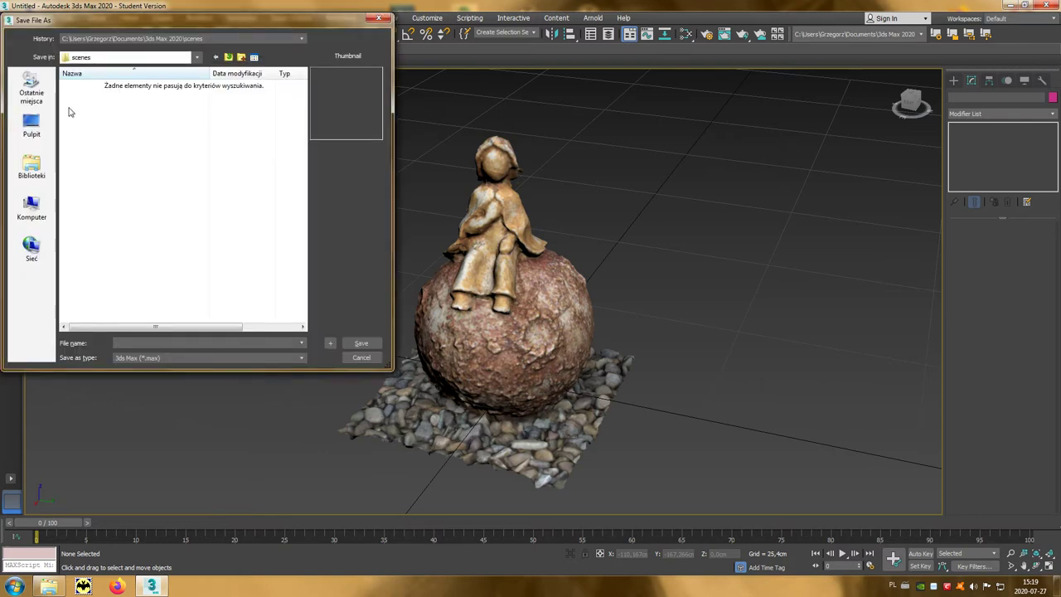
{"action": "type", "text": "C:\\Ksiaze\\Scan\\KsiazeMed"}
{"action": "key", "text": "Return"}
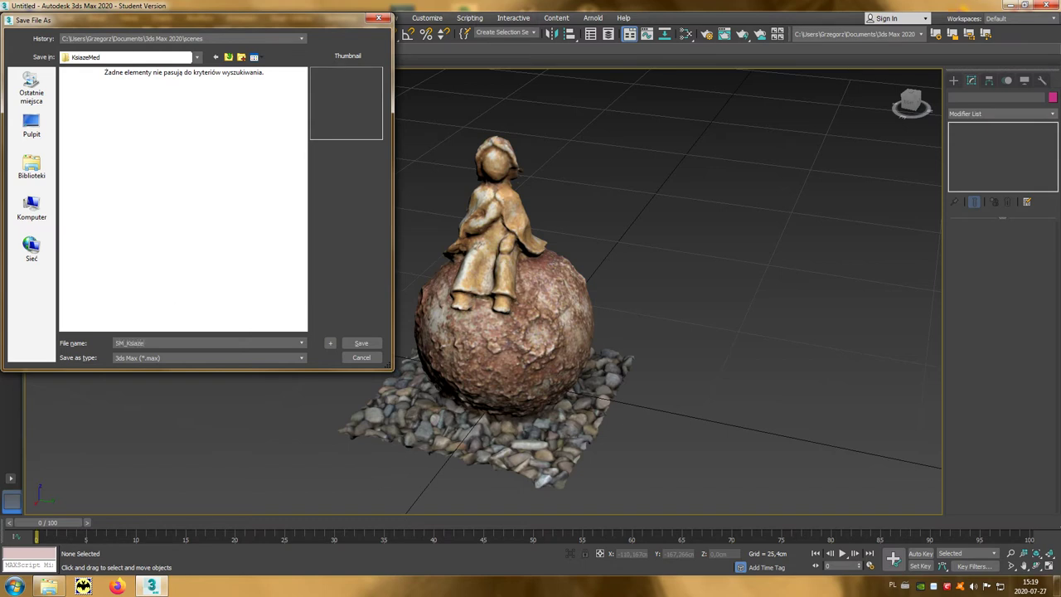
{"action": "type", "text": "_01"}
{"action": "left_click", "coordinate": [362, 343]}
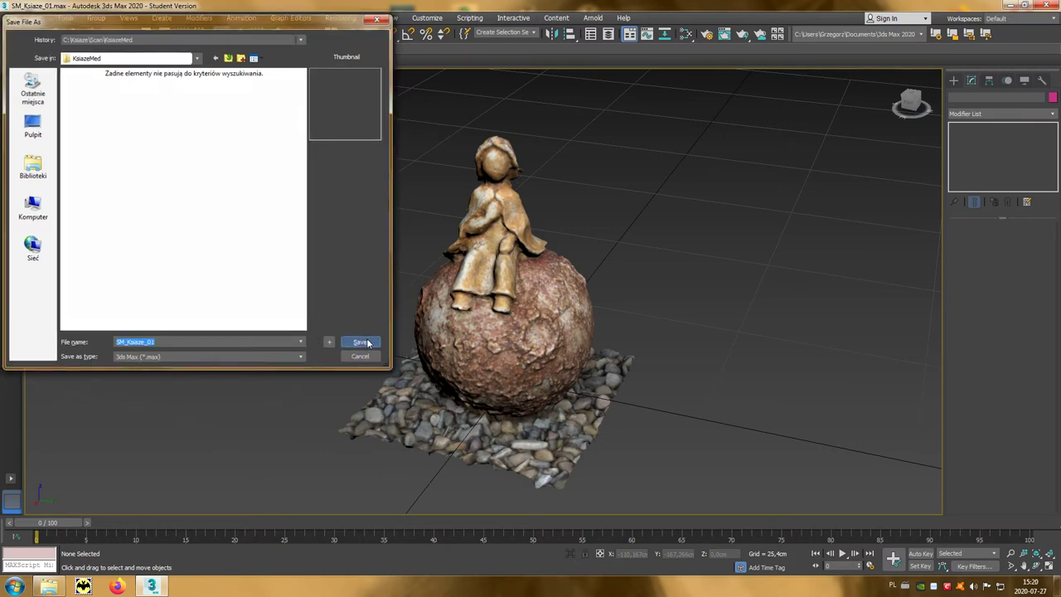
{"action": "left_click", "coordinate": [551, 296]}
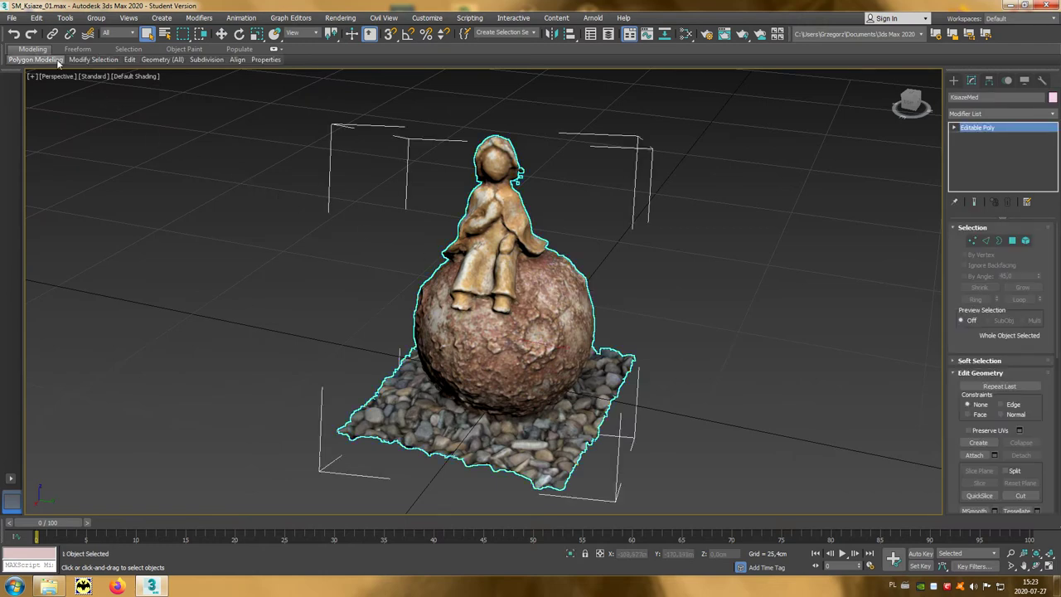
Step: Export the selected statue in gw::OBJ-Exporter format as KsiazeMedHP.obj in the KsiazeMed folder
{"action": "left_click", "coordinate": [18, 19]}
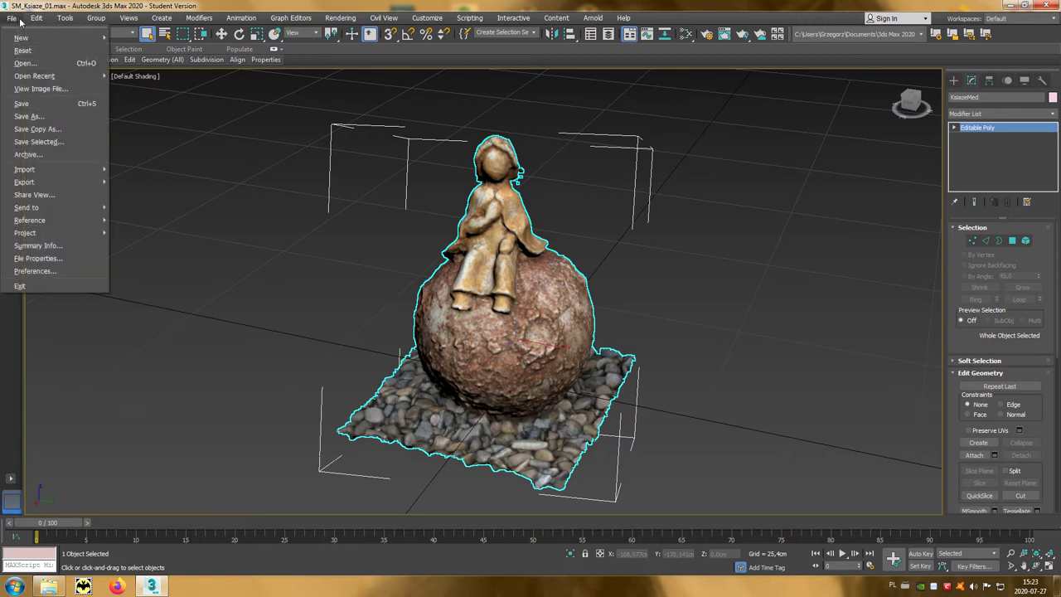
{"action": "mouse_move", "coordinate": [25, 181]}
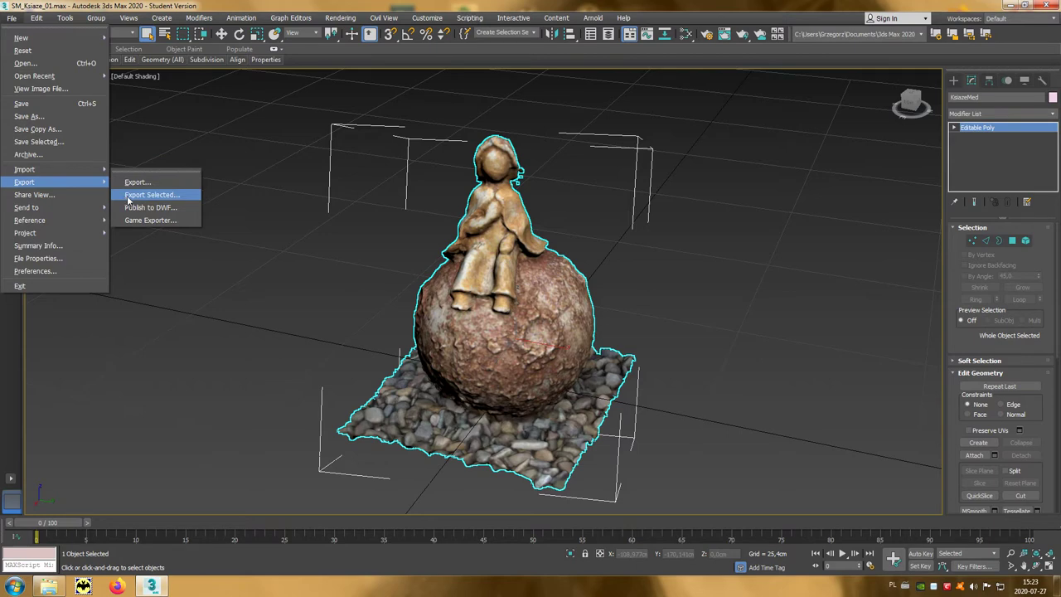
{"action": "left_click", "coordinate": [183, 196]}
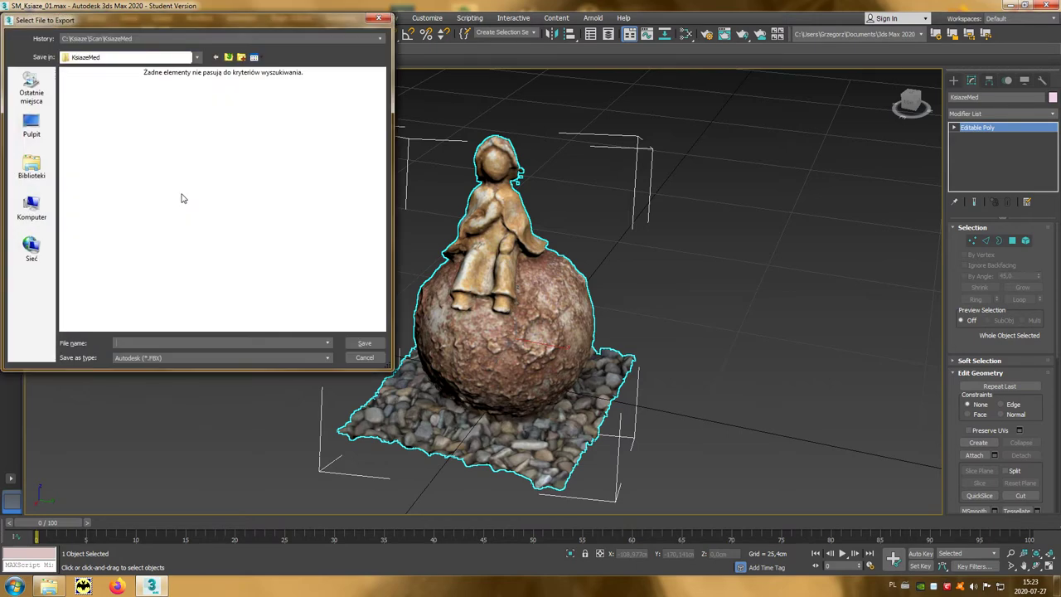
{"action": "left_click", "coordinate": [160, 357]}
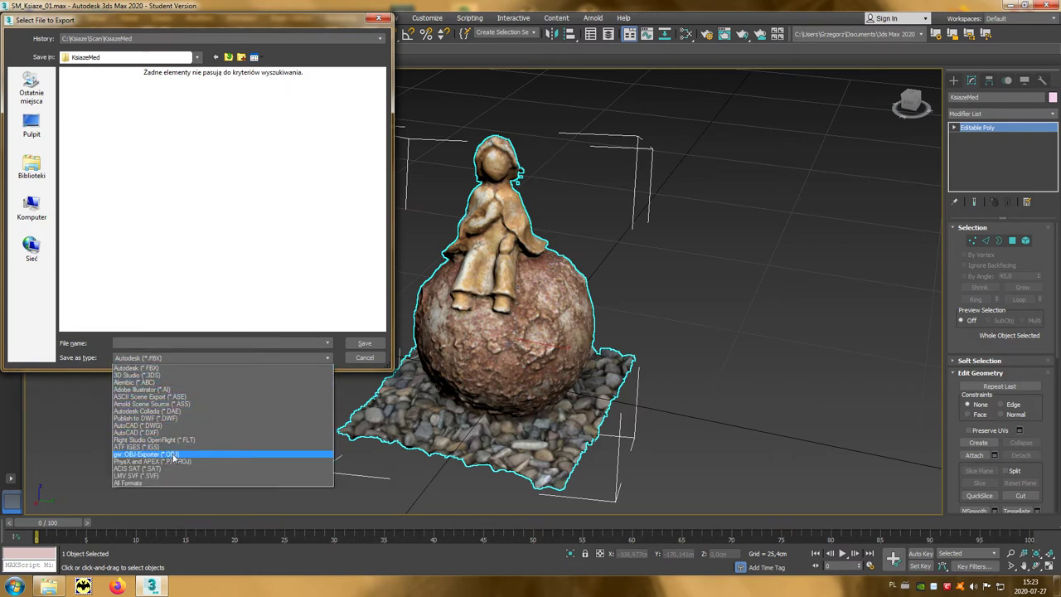
{"action": "left_click", "coordinate": [179, 455]}
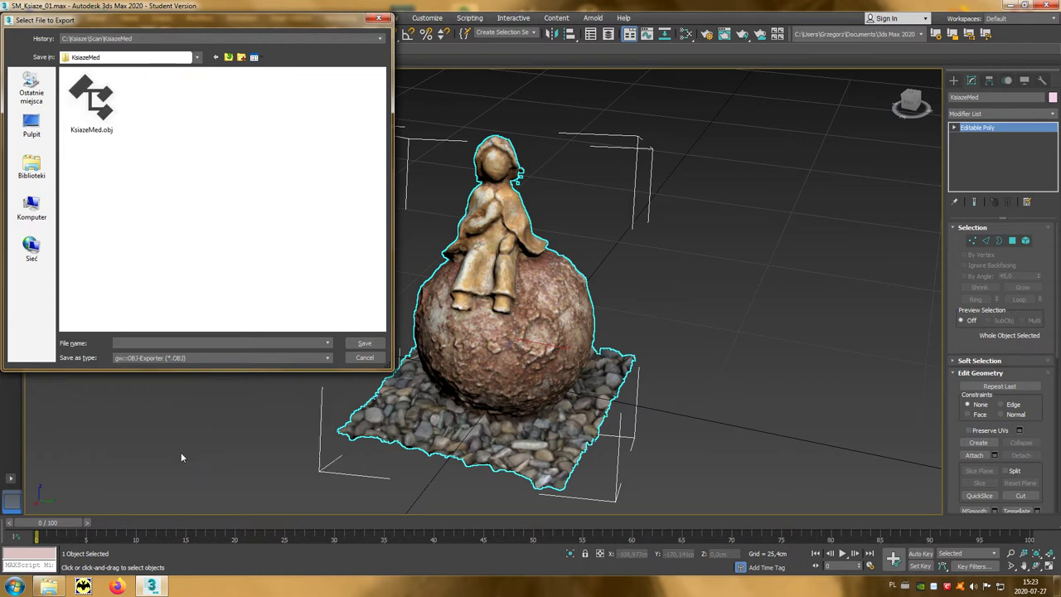
{"action": "left_click", "coordinate": [94, 116]}
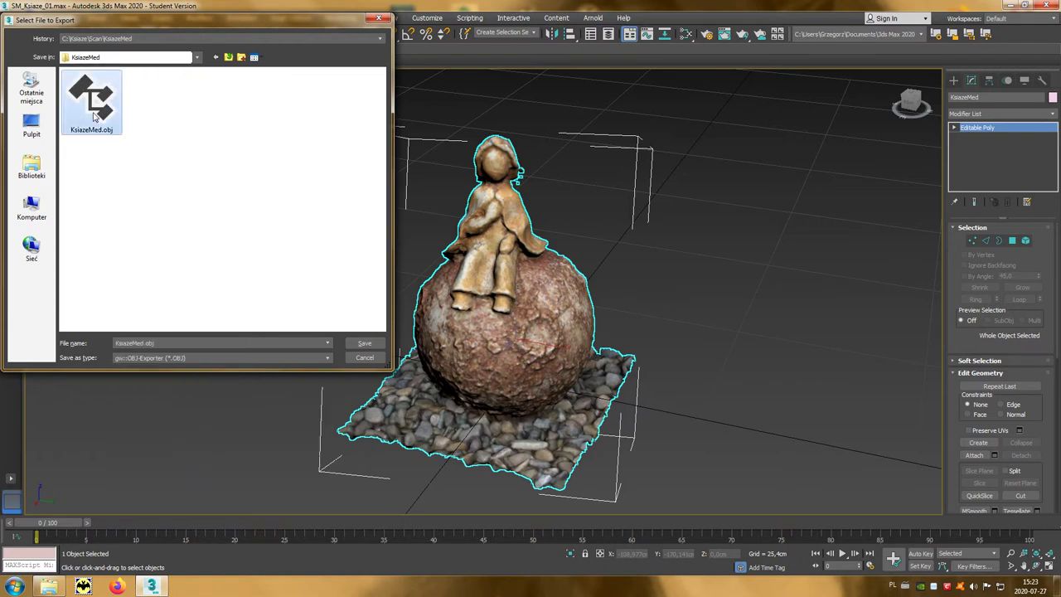
{"action": "double_click", "coordinate": [142, 343]}
{"action": "left_click", "coordinate": [149, 343]}
{"action": "type", "text": "HP"}
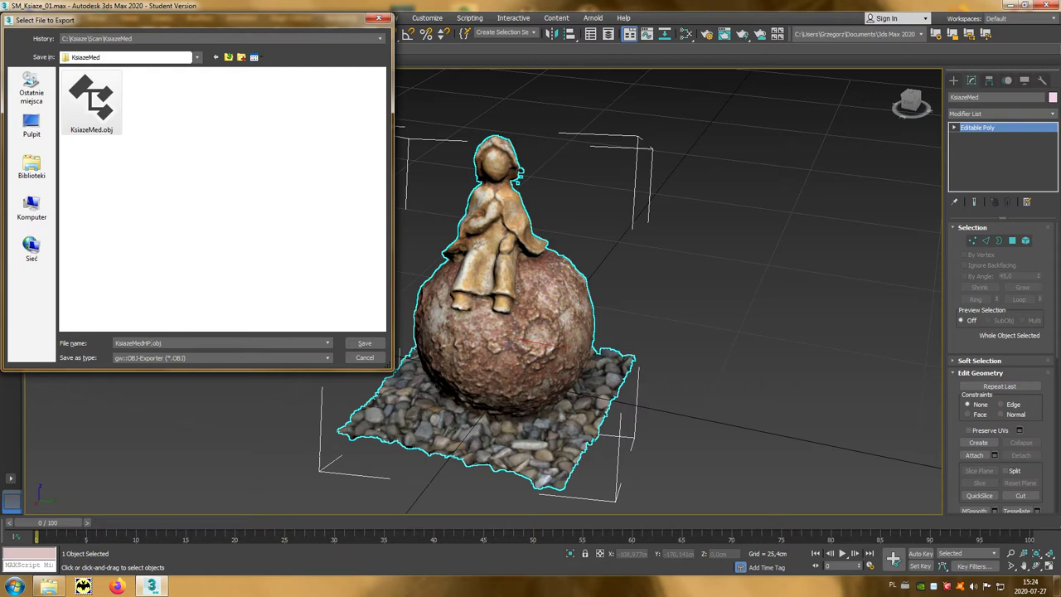
{"action": "left_click", "coordinate": [361, 343]}
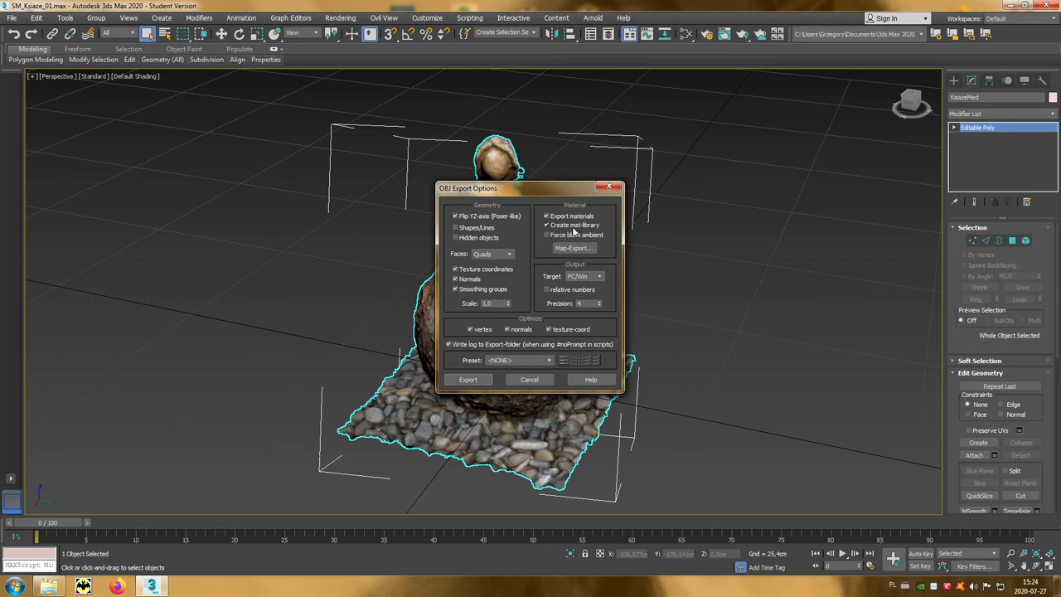
Step: Run the OBJ export, giving 54,713 vertices and 108,711 triangles, then restore the four-viewport layout
{"action": "left_click", "coordinate": [481, 382]}
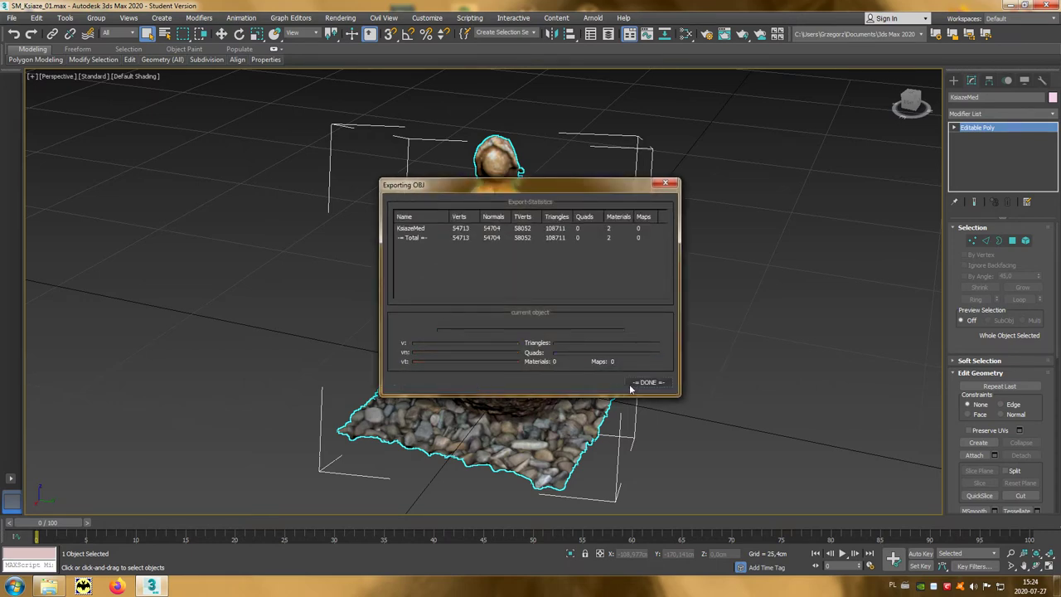
{"action": "left_click", "coordinate": [646, 382]}
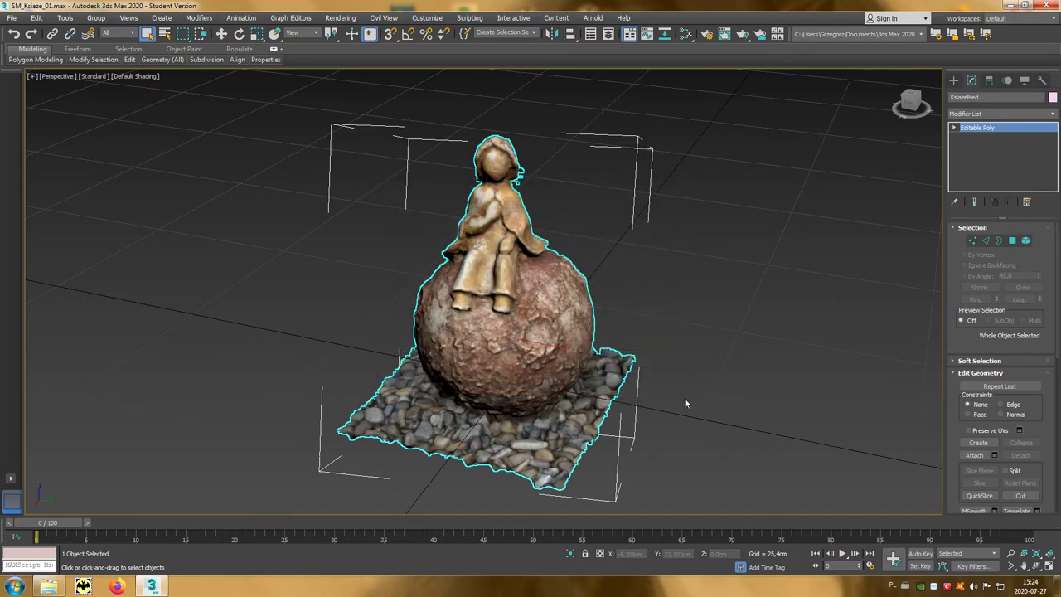
{"action": "scroll", "coordinate": [685, 397], "scroll_direction": "up", "scroll_amount": 2}
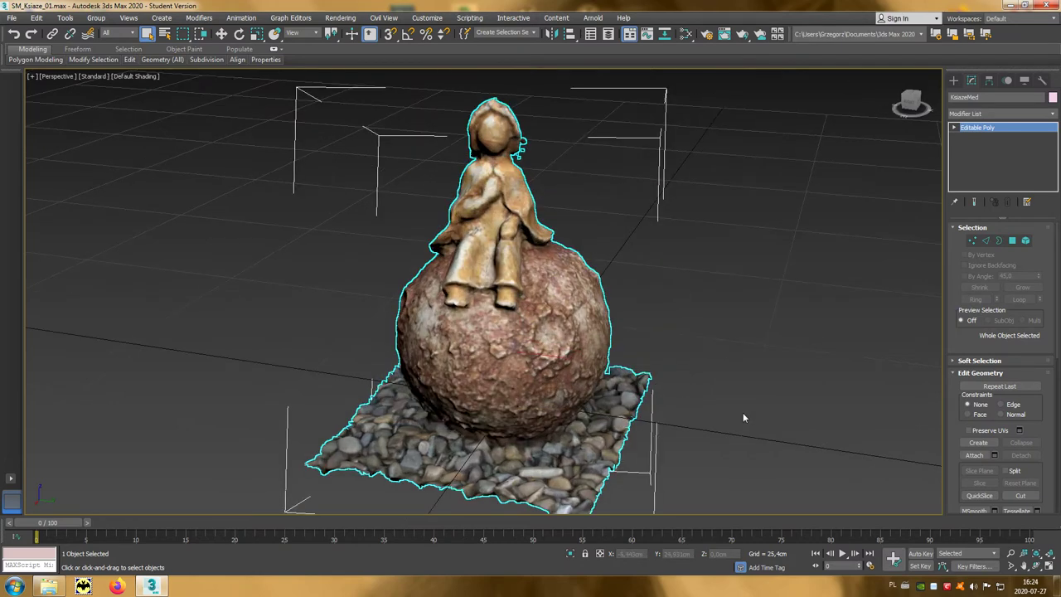
{"action": "key", "text": "alt+w"}
Step: Create a sphere roughly the size of the scanned ball beneath the figure
{"action": "left_click", "coordinate": [743, 412]}
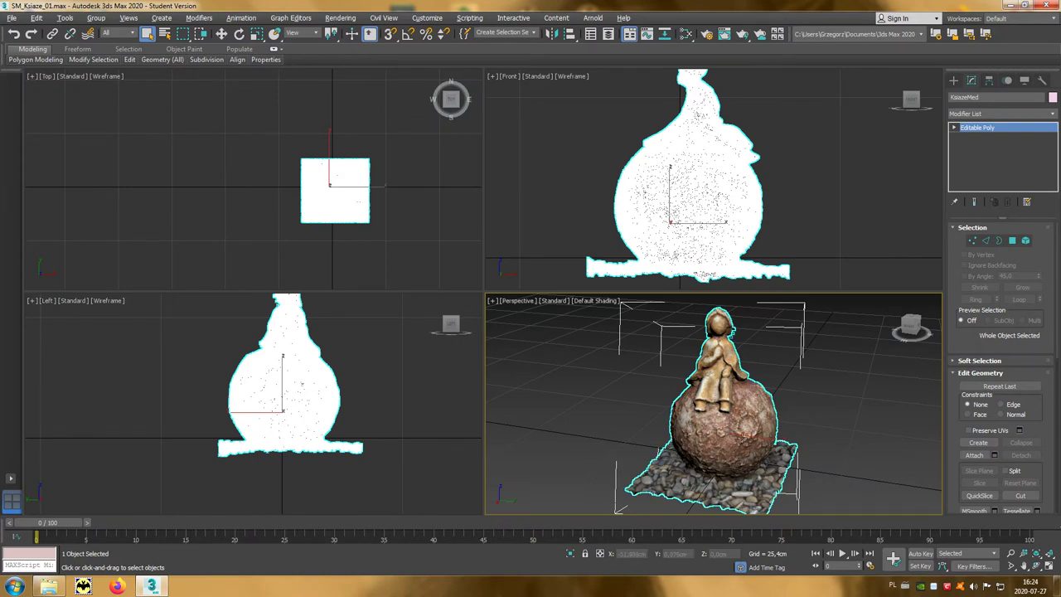
{"action": "left_click", "coordinate": [955, 81]}
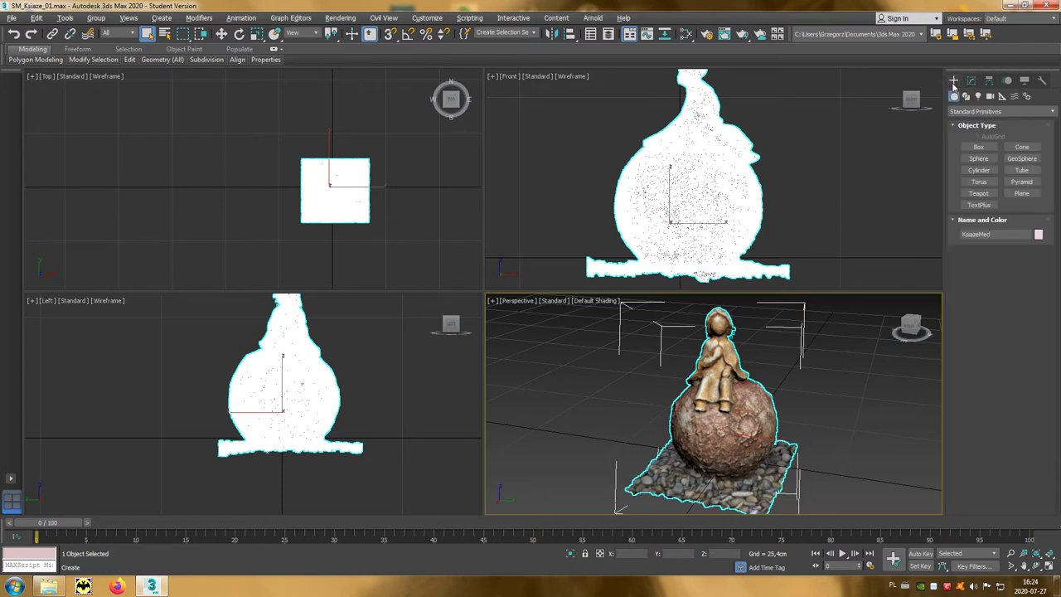
{"action": "left_click", "coordinate": [986, 161]}
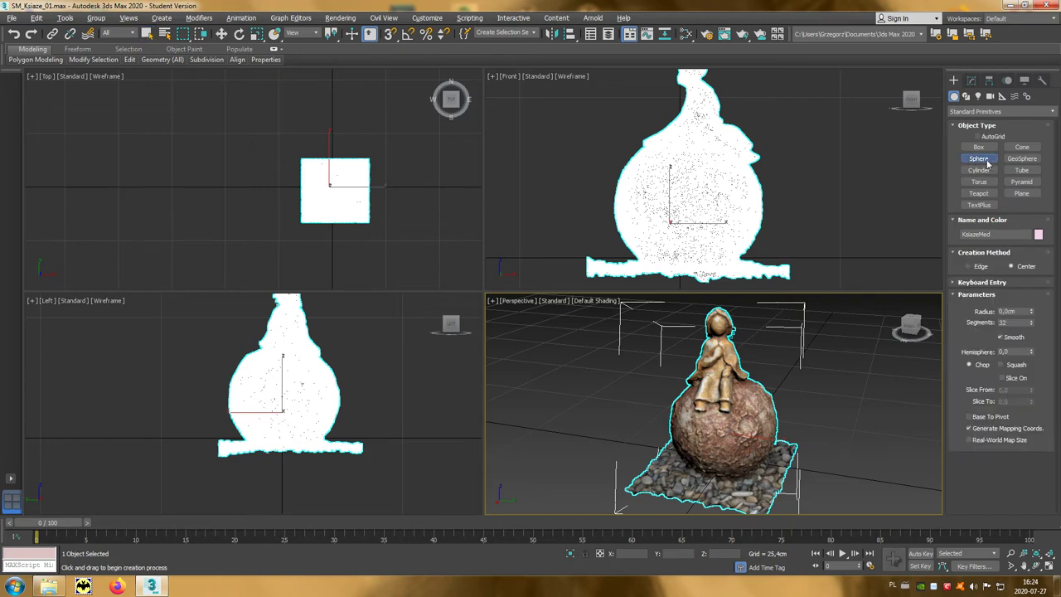
{"action": "left_click", "coordinate": [720, 465]}
{"action": "left_click_drag", "start_coordinate": [720, 465], "coordinate": [745, 488]}
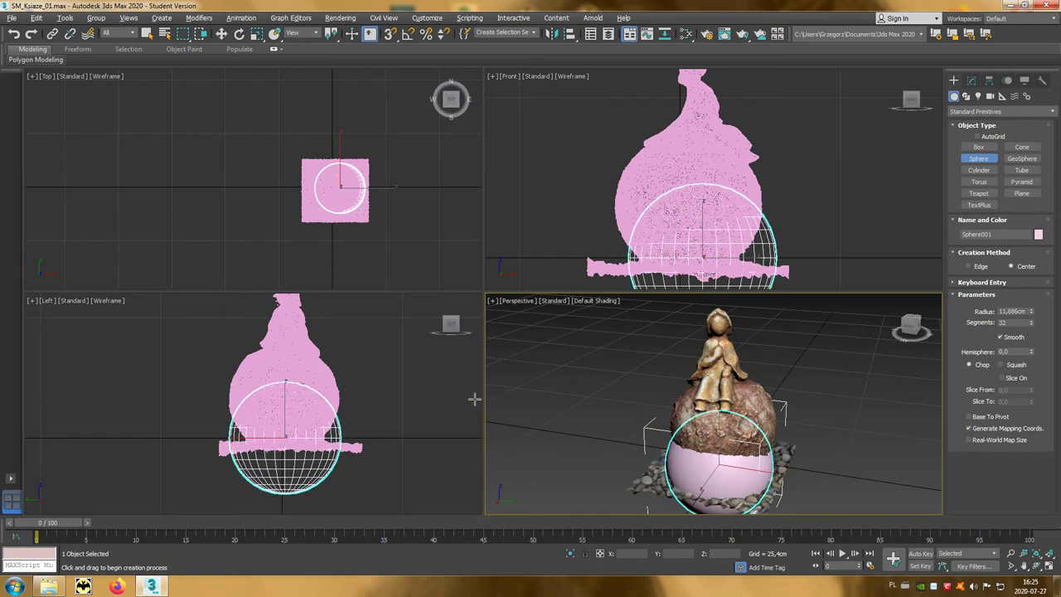
Step: Move the sphere in the Left and Front views to centre it on the ball, then orbit Perspective
{"action": "left_click", "coordinate": [222, 34]}
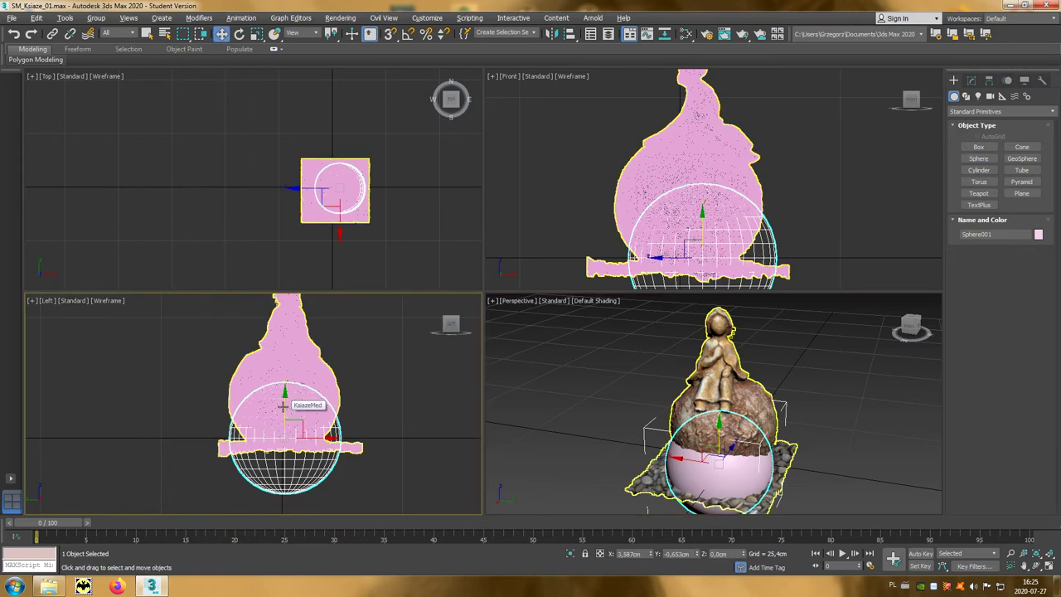
{"action": "left_click_drag", "start_coordinate": [282, 406], "coordinate": [279, 365]}
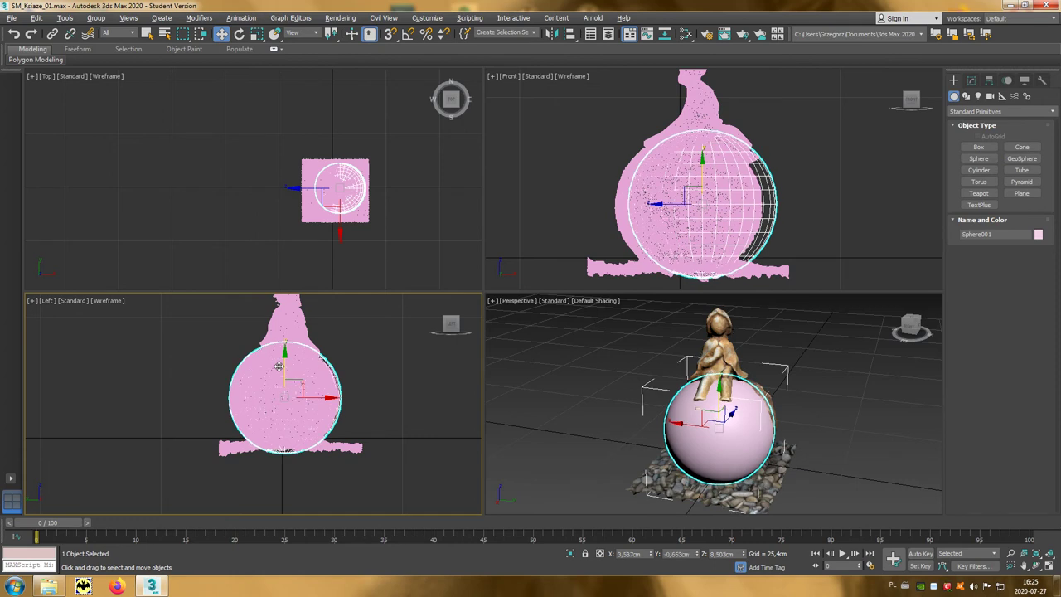
{"action": "left_click_drag", "start_coordinate": [319, 396], "coordinate": [319, 396]}
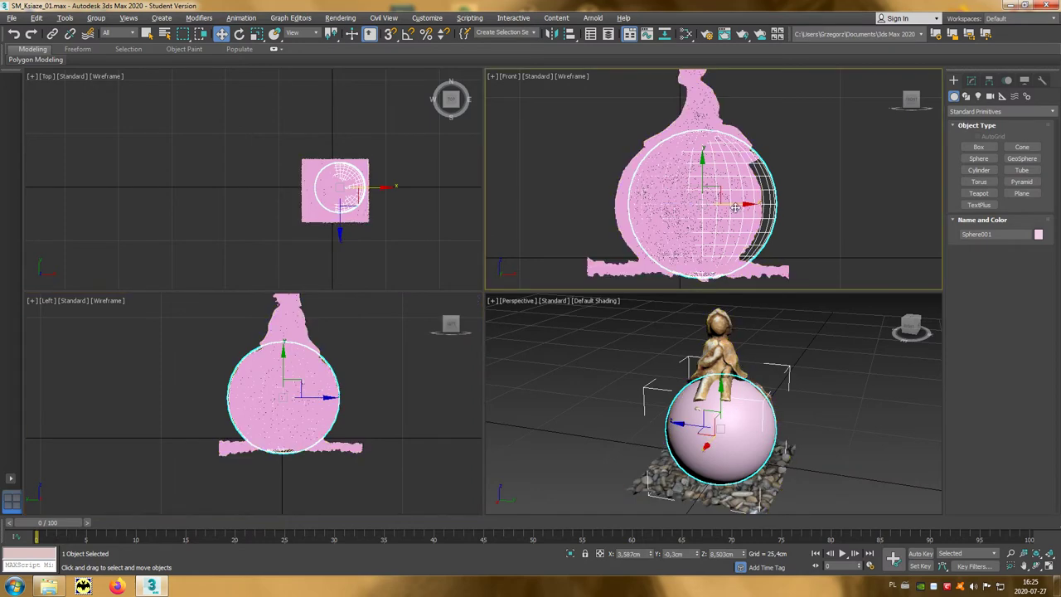
{"action": "left_click_drag", "start_coordinate": [741, 204], "coordinate": [724, 204]}
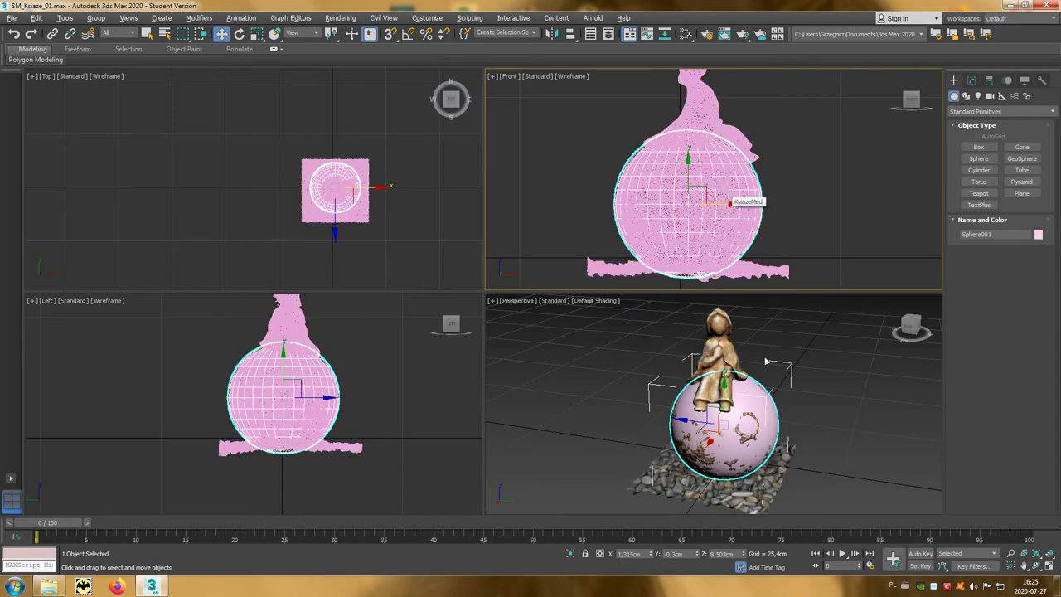
{"action": "left_click", "coordinate": [754, 441]}
{"action": "middle_click_drag", "start_coordinate": [754, 441], "coordinate": [359, 431], "text": "alt"}
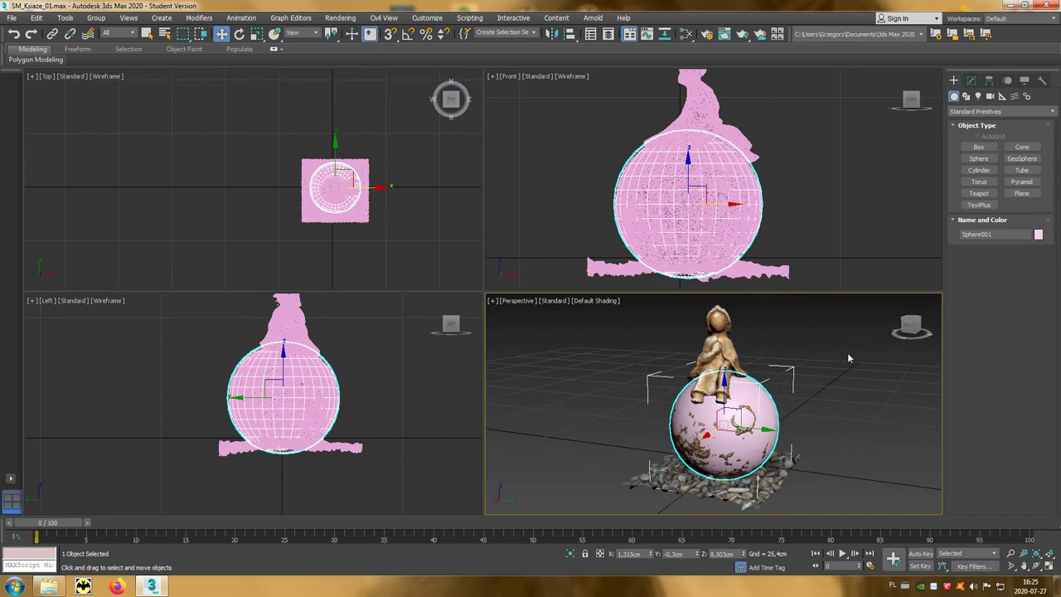
Step: Make Sphere001 blue and deselect it
{"action": "left_click", "coordinate": [1038, 234]}
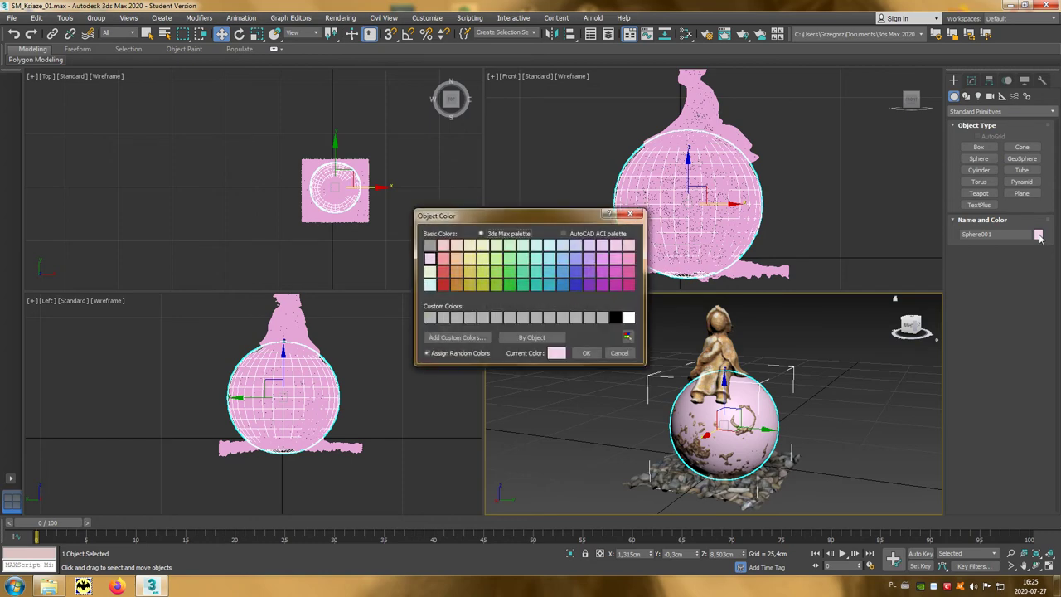
{"action": "left_click", "coordinate": [562, 273]}
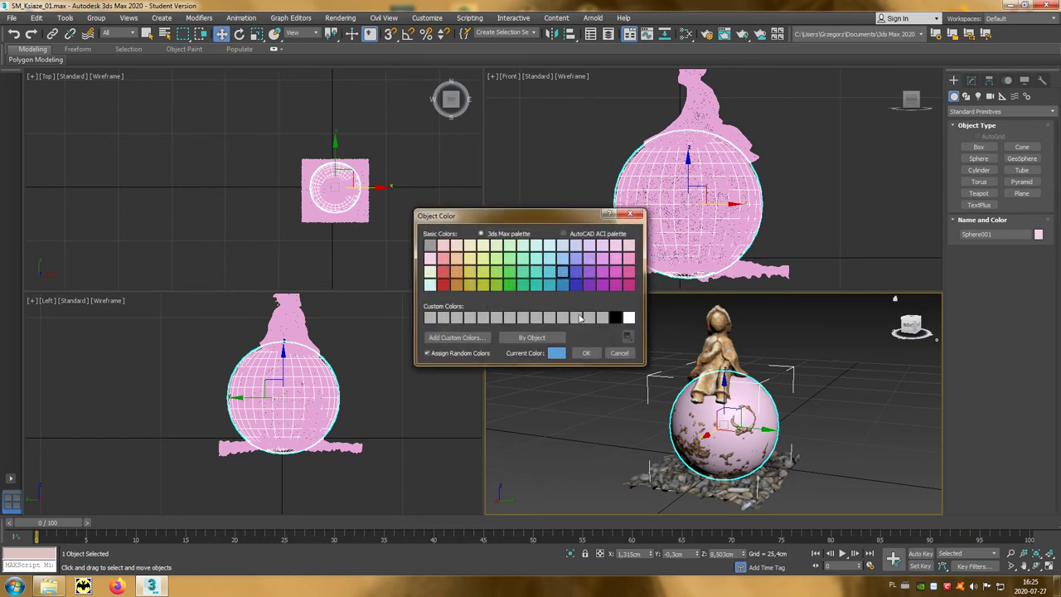
{"action": "left_click", "coordinate": [585, 353]}
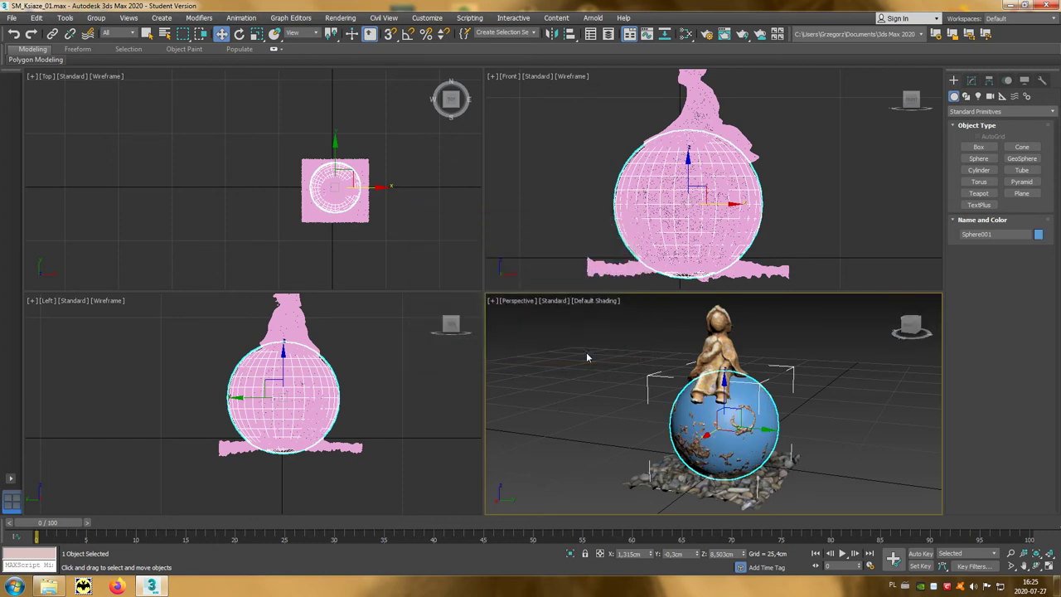
{"action": "left_click", "coordinate": [854, 424]}
Step: Maximize the perspective view with Edged Faces shading and polygon/FPS statistics shown
{"action": "key", "text": "alt+w"}
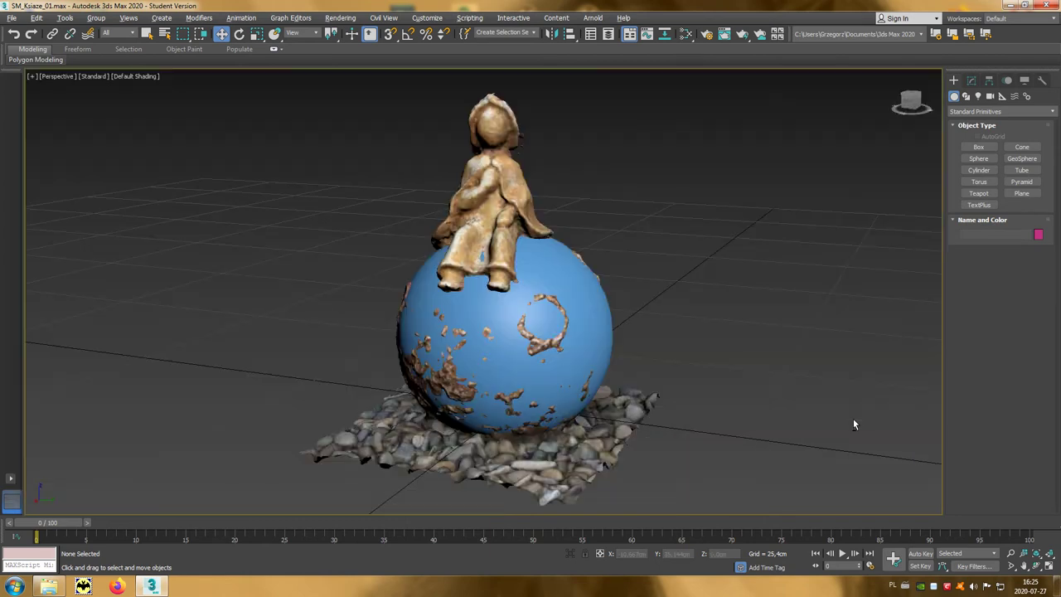
{"action": "key", "text": "q"}
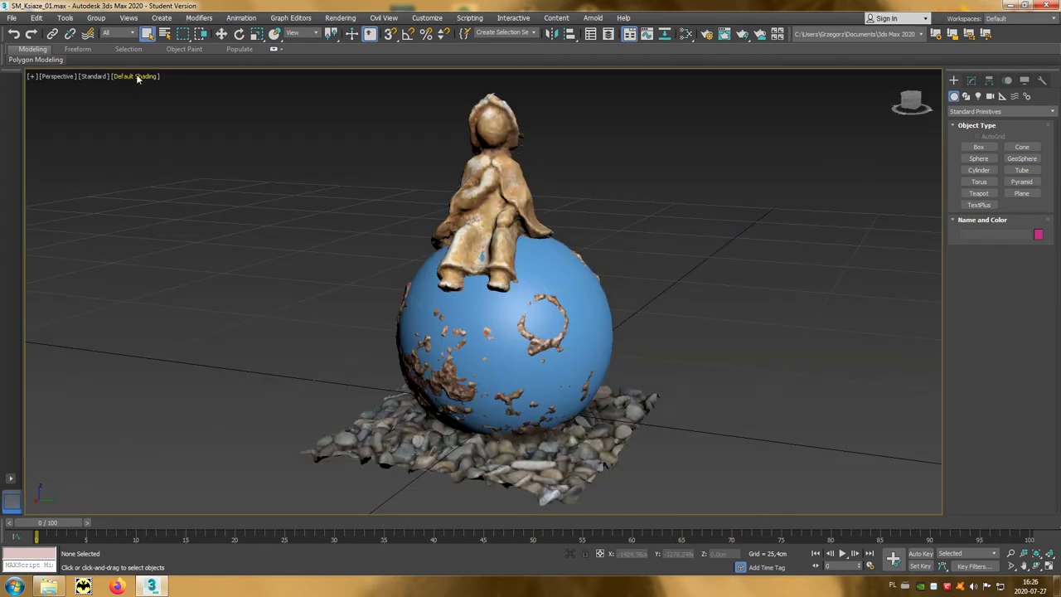
{"action": "left_click", "coordinate": [137, 75]}
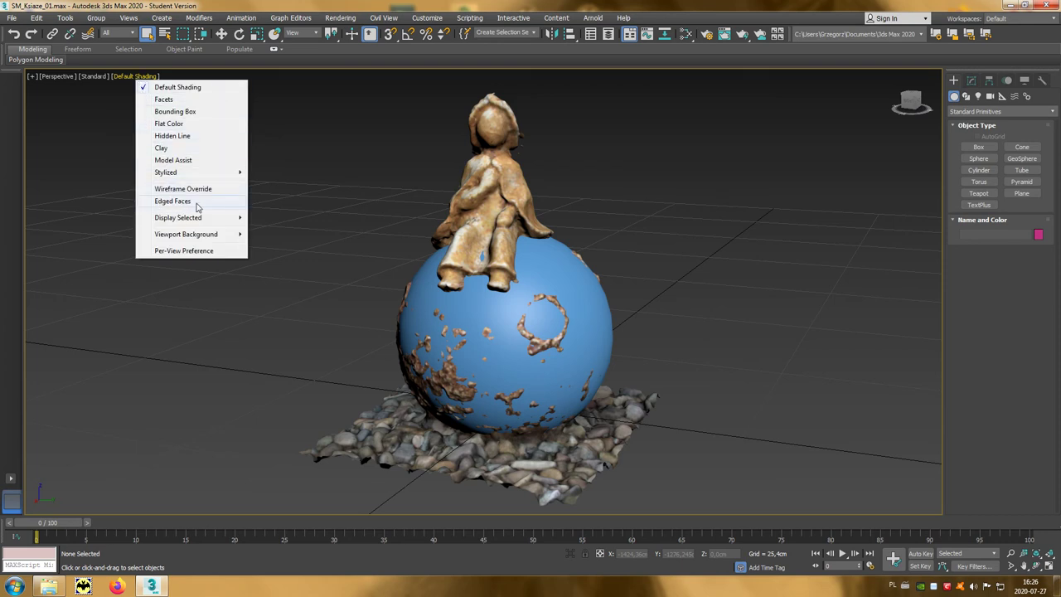
{"action": "left_click", "coordinate": [197, 203]}
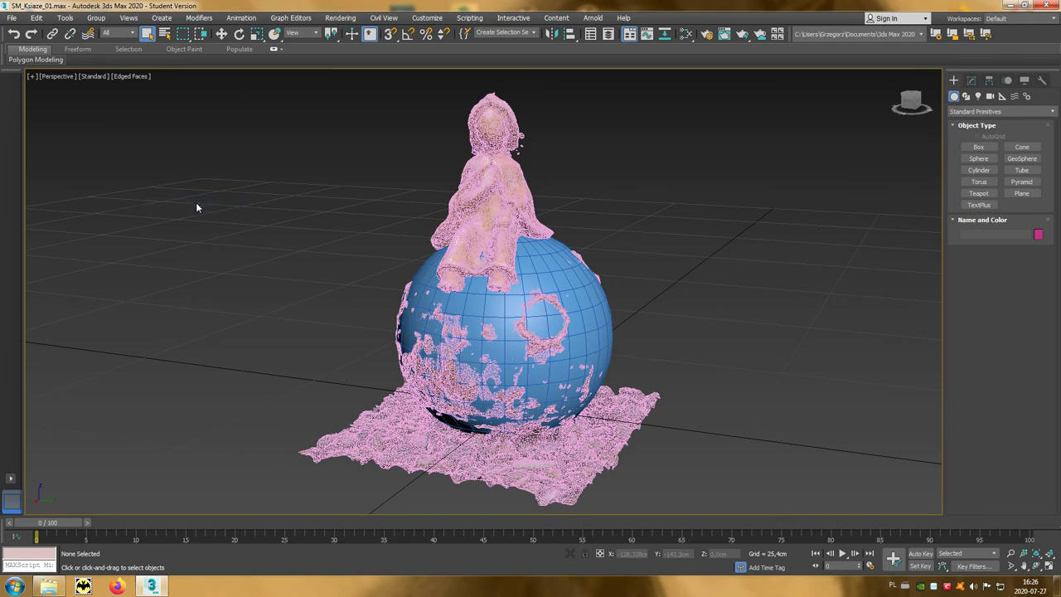
{"action": "key", "text": "7"}
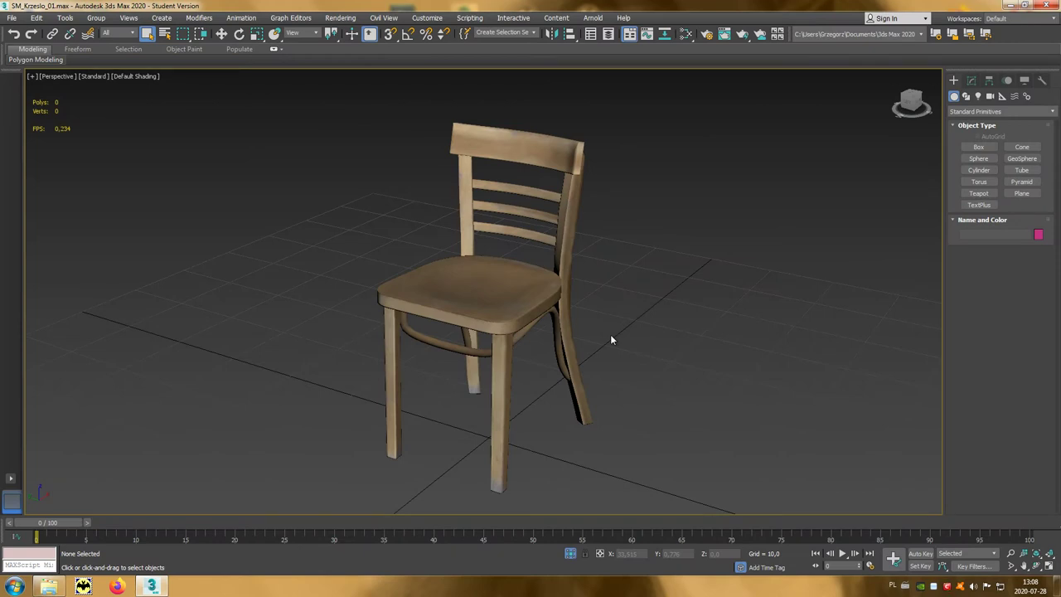
Step: Orbit and select the scanned chair, stool and water tower models in turn
{"action": "middle_click_drag", "start_coordinate": [611, 336], "coordinate": [696, 330], "text": "alt"}
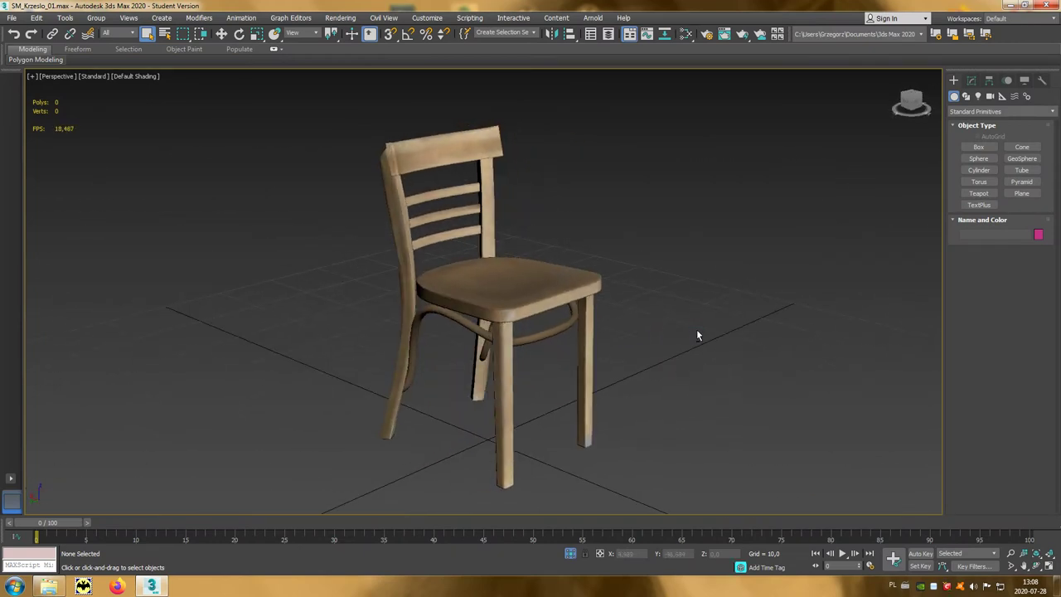
{"action": "left_click", "coordinate": [587, 312]}
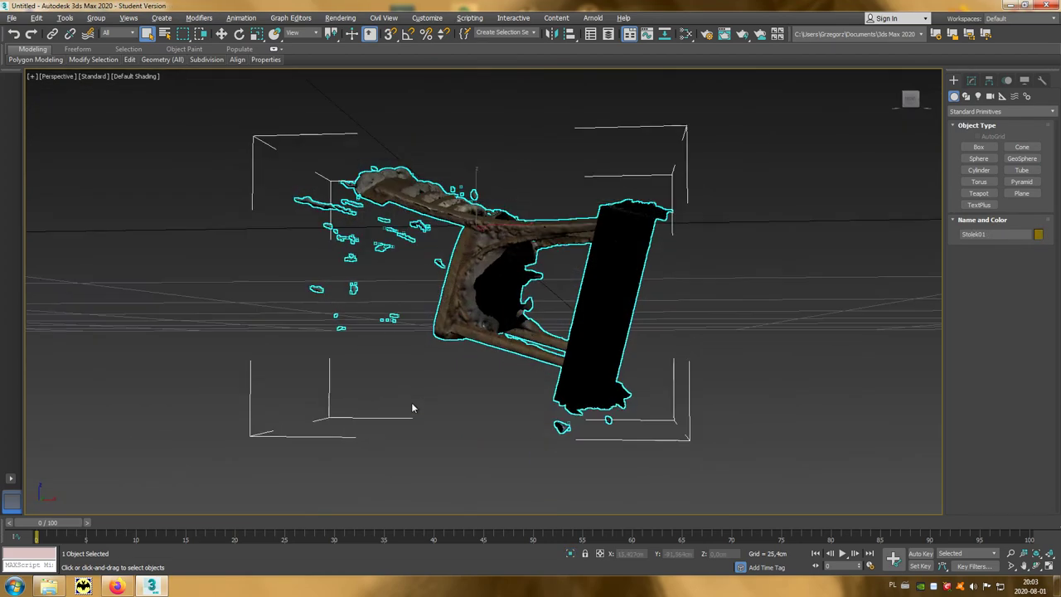
{"action": "mouse_move", "coordinate": [427, 389]}
{"action": "middle_mouse_down", "text": "alt"}
{"action": "mouse_move", "coordinate": [520, 383]}
{"action": "mouse_move", "coordinate": [543, 349]}
{"action": "middle_mouse_up", "text": "alt"}
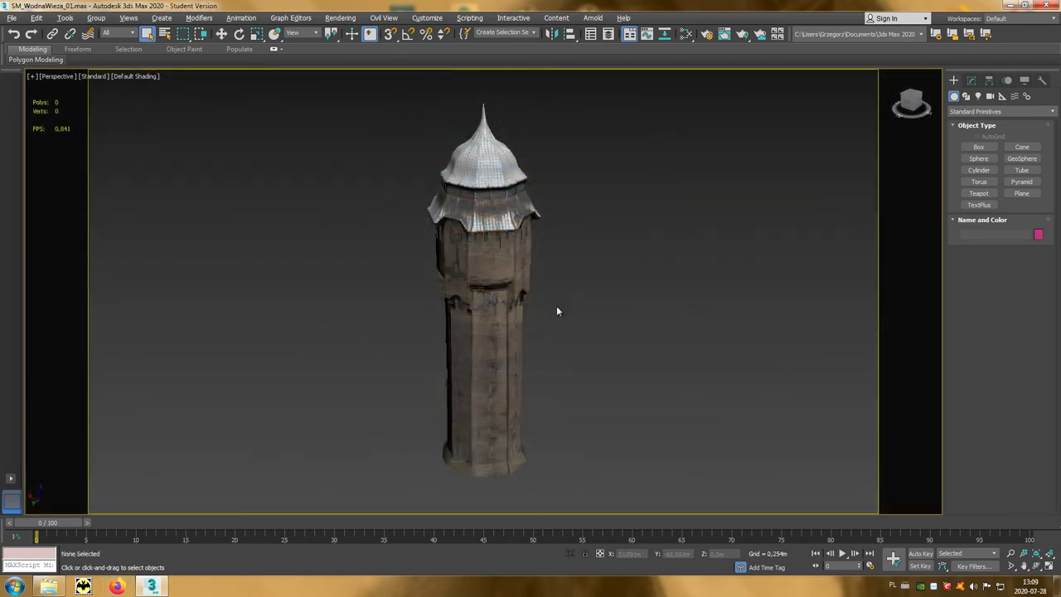
{"action": "middle_click_drag", "start_coordinate": [574, 317], "coordinate": [731, 300], "text": "alt"}
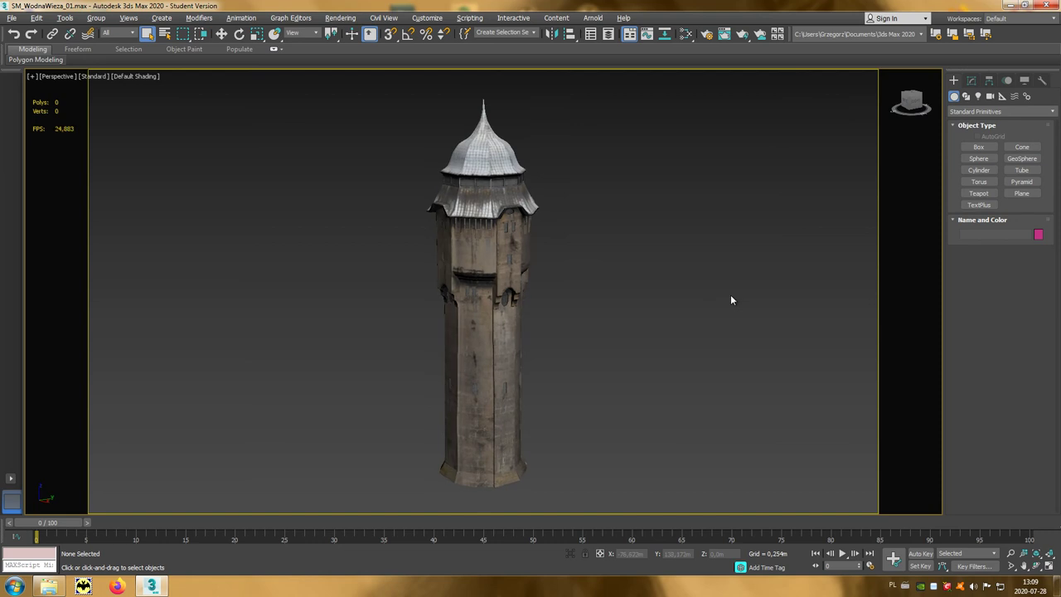
{"action": "left_click", "coordinate": [495, 331]}
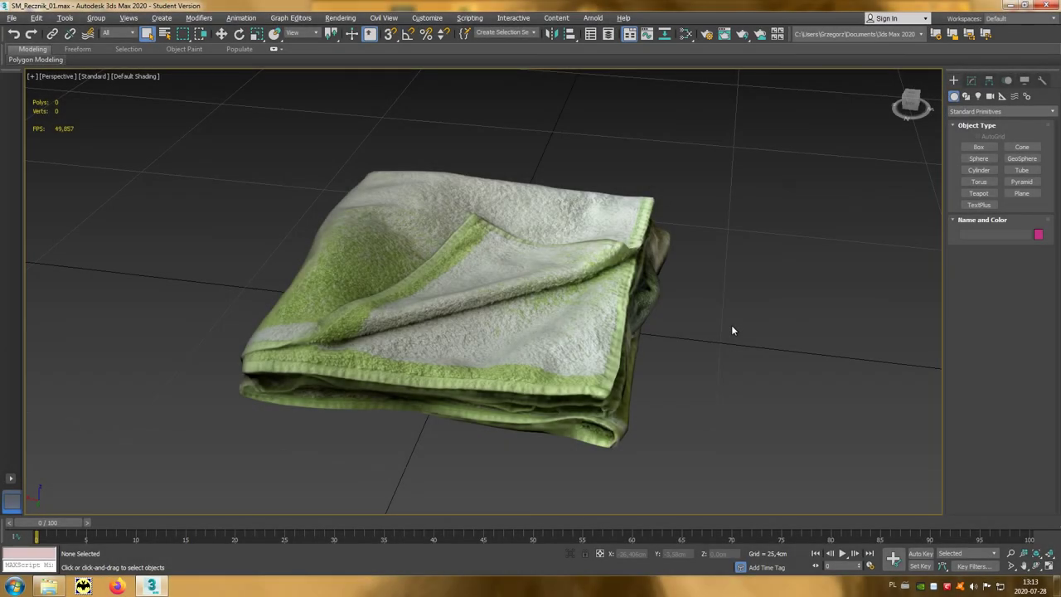
Step: Orbit and select the scanned towel, rock SM_Kamien_02 and shoe models in turn
{"action": "middle_click_drag", "start_coordinate": [732, 330], "coordinate": [536, 335], "text": "alt"}
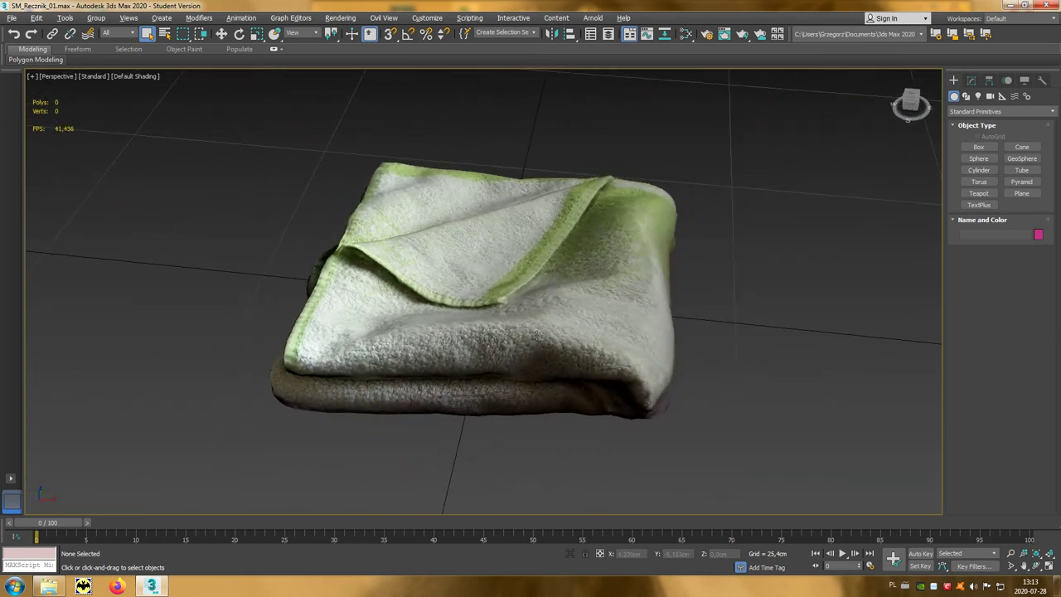
{"action": "left_click", "coordinate": [536, 336]}
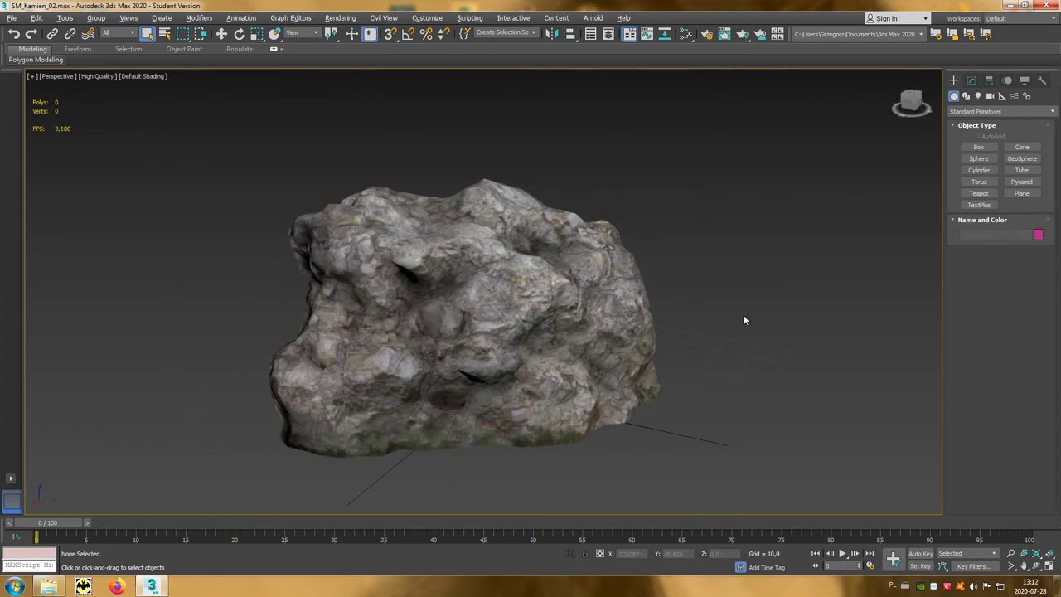
{"action": "middle_click_drag", "start_coordinate": [744, 320], "coordinate": [531, 310], "text": "alt"}
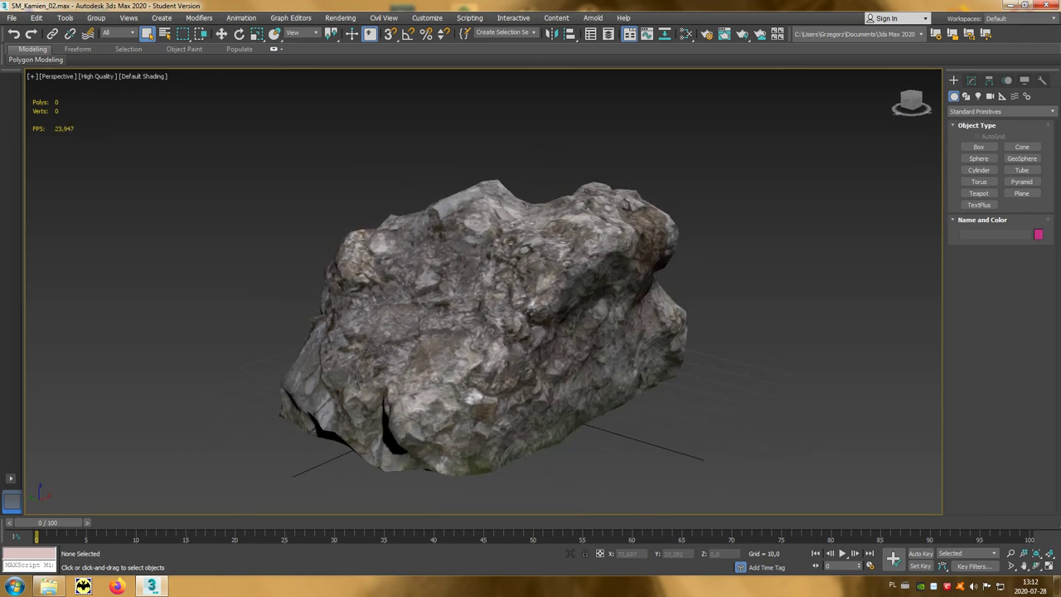
{"action": "left_click", "coordinate": [530, 310]}
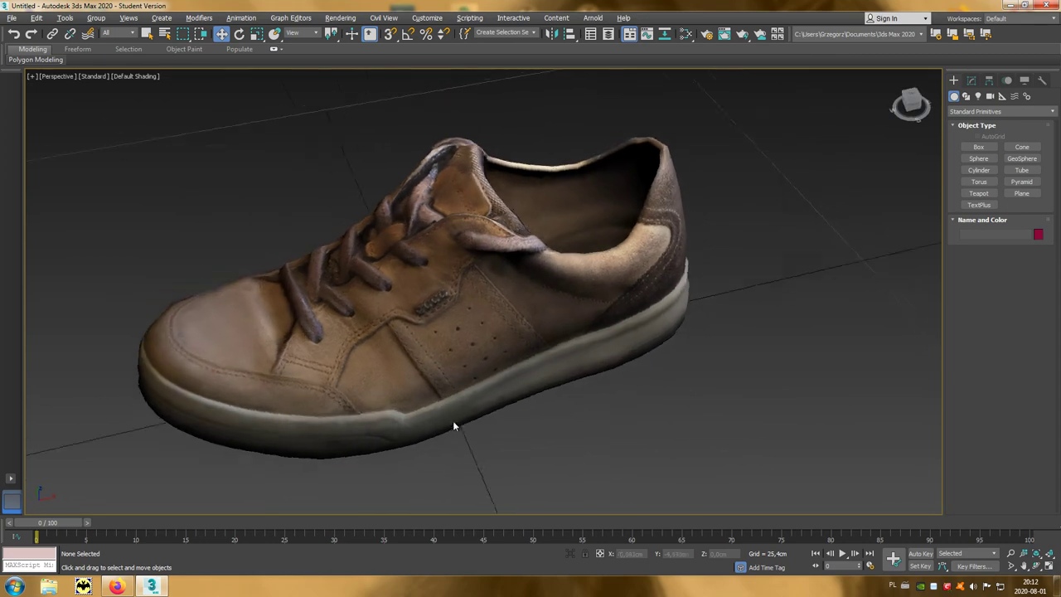
{"action": "mouse_move", "coordinate": [453, 421]}
{"action": "middle_mouse_down", "text": "alt"}
{"action": "mouse_move", "coordinate": [551, 398]}
{"action": "mouse_move", "coordinate": [615, 398]}
{"action": "middle_mouse_up", "text": "alt"}
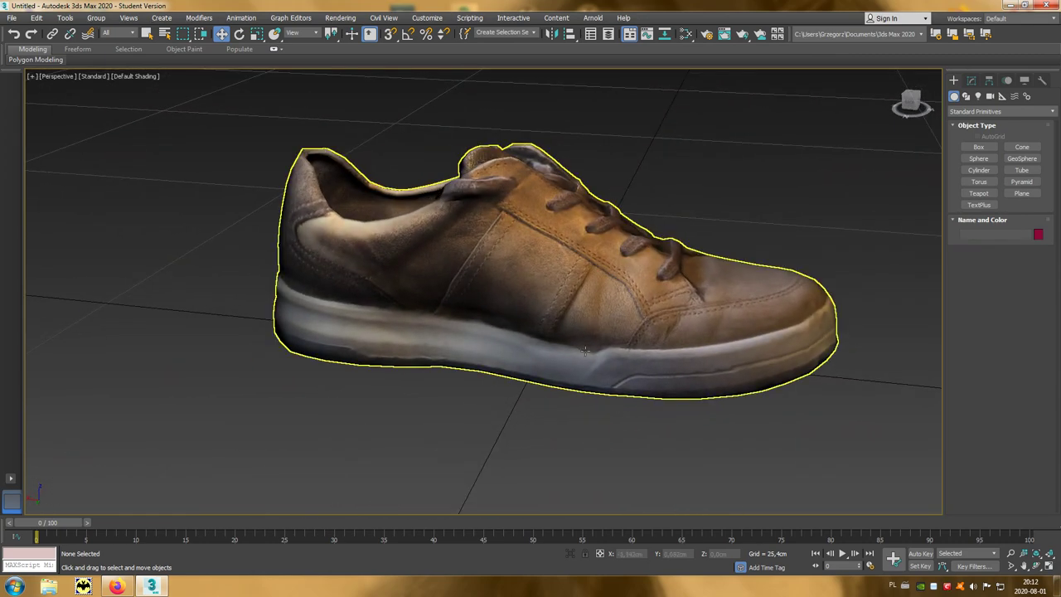
{"action": "left_click", "coordinate": [586, 313]}
{"action": "middle_click_drag", "start_coordinate": [587, 332], "coordinate": [555, 365], "text": "alt"}
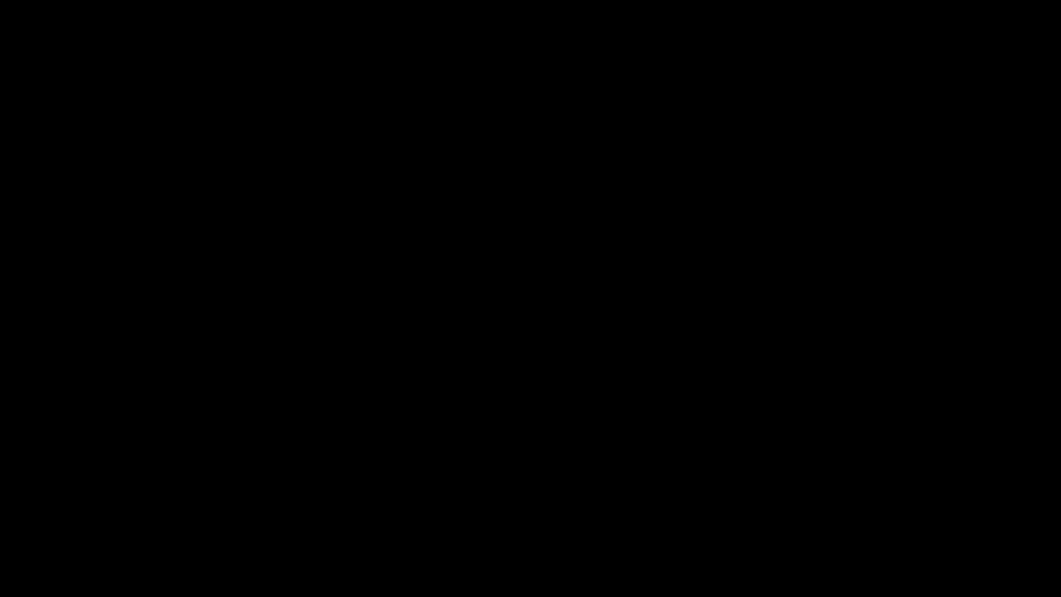